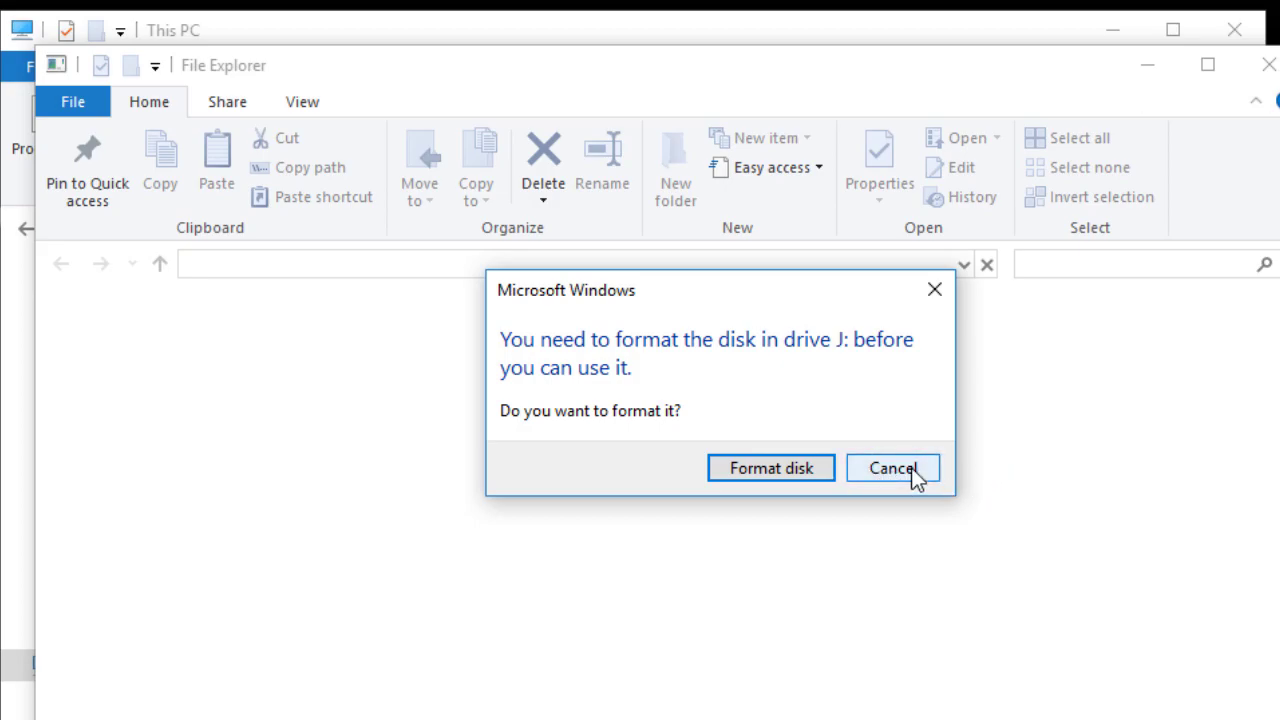
Try to open Removable Disk (J:) from This PC without formatting it, dismissing each dialog.
left_click(914, 472)
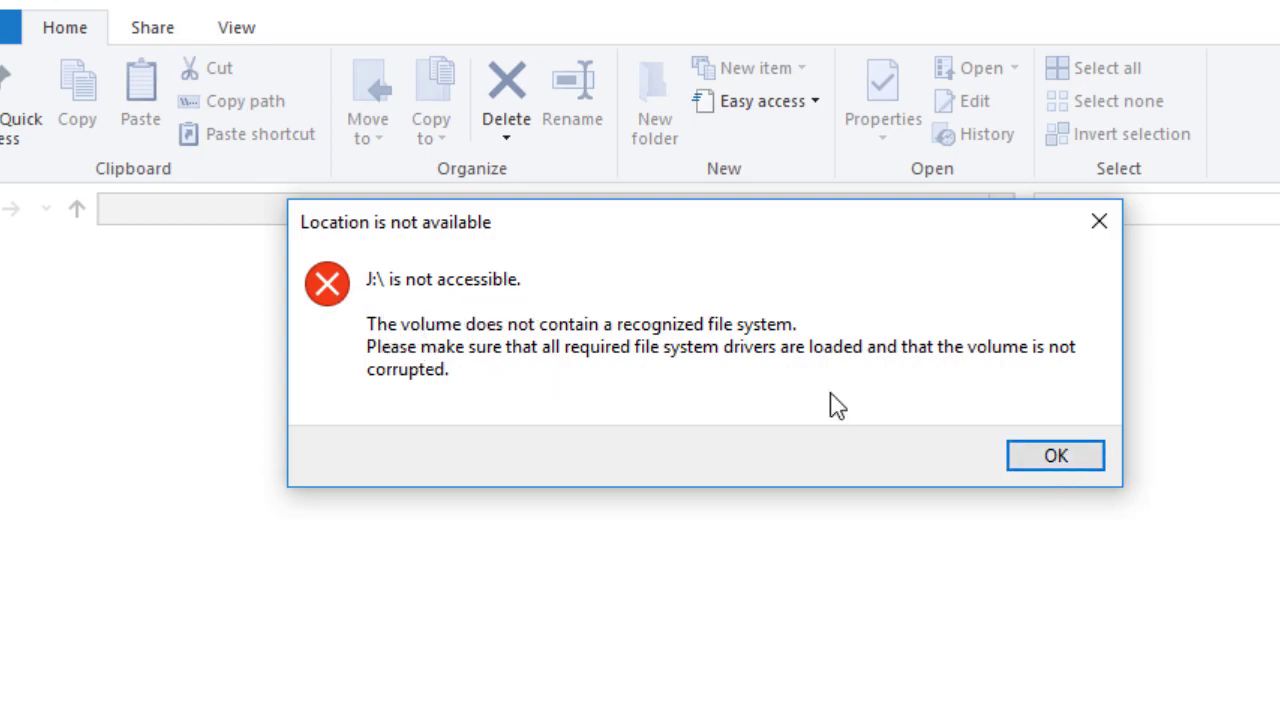
left_click(1110, 221)
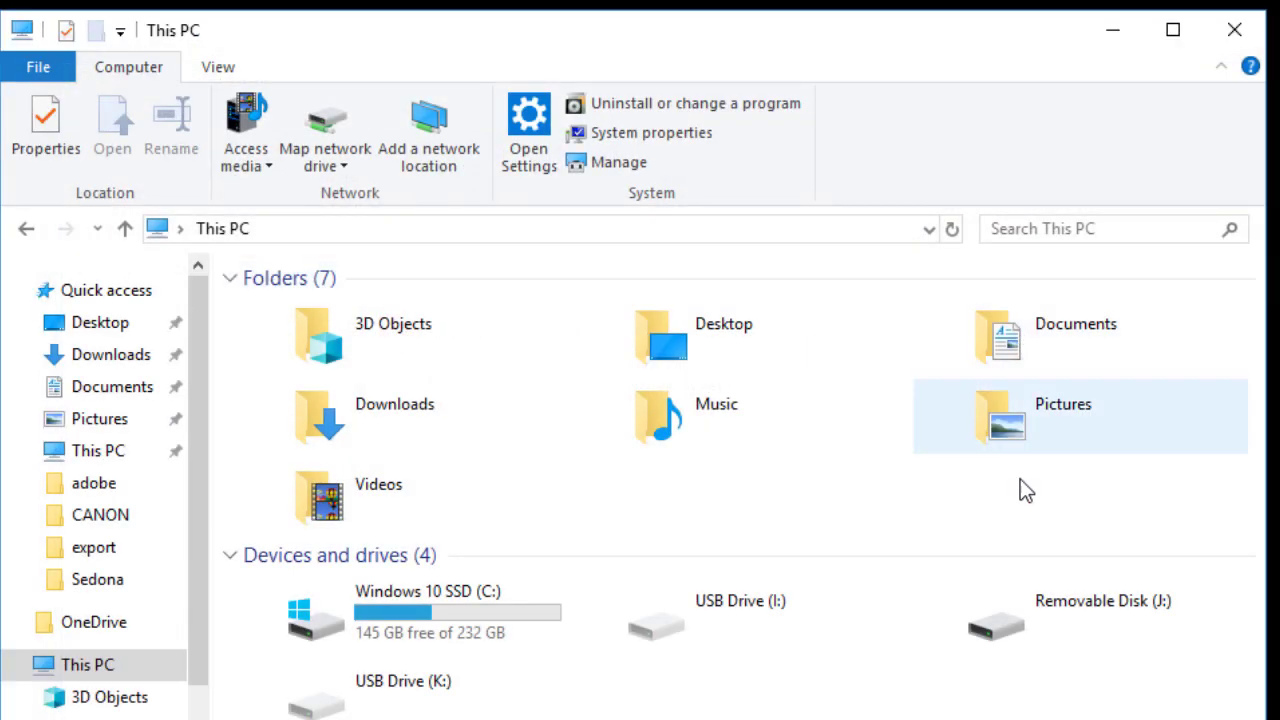
double_click(1057, 634)
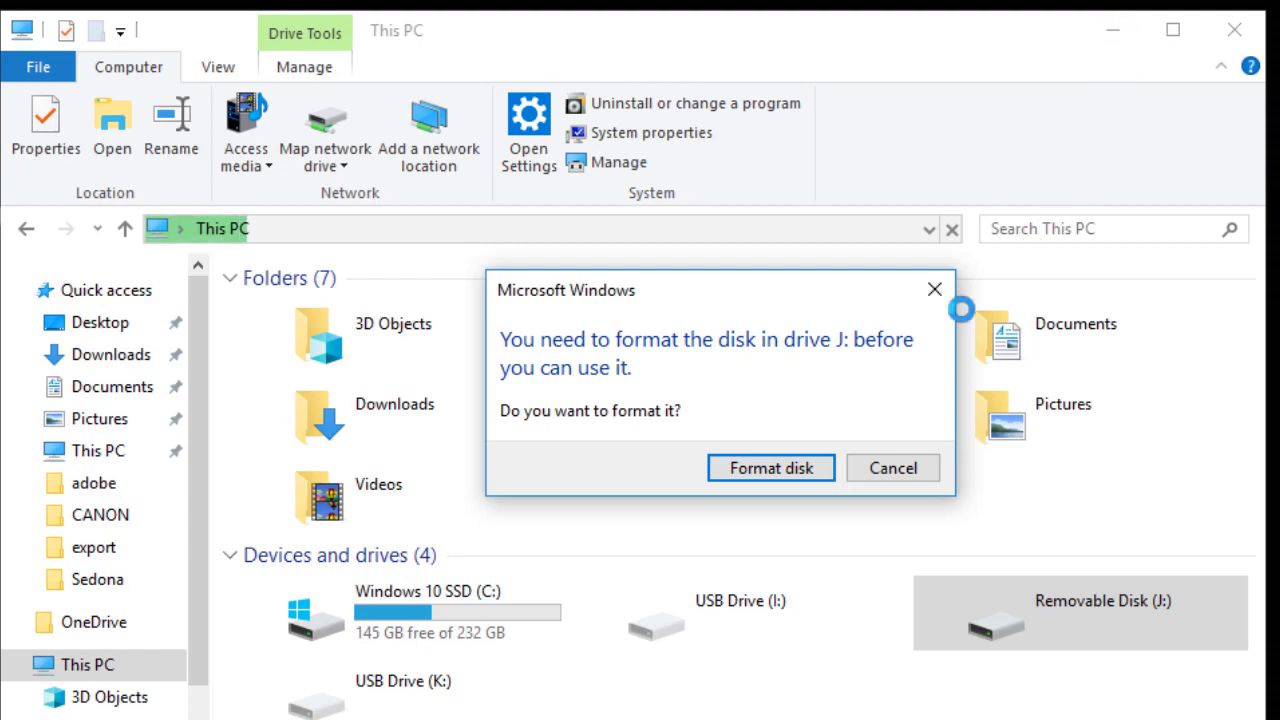
left_click(926, 288)
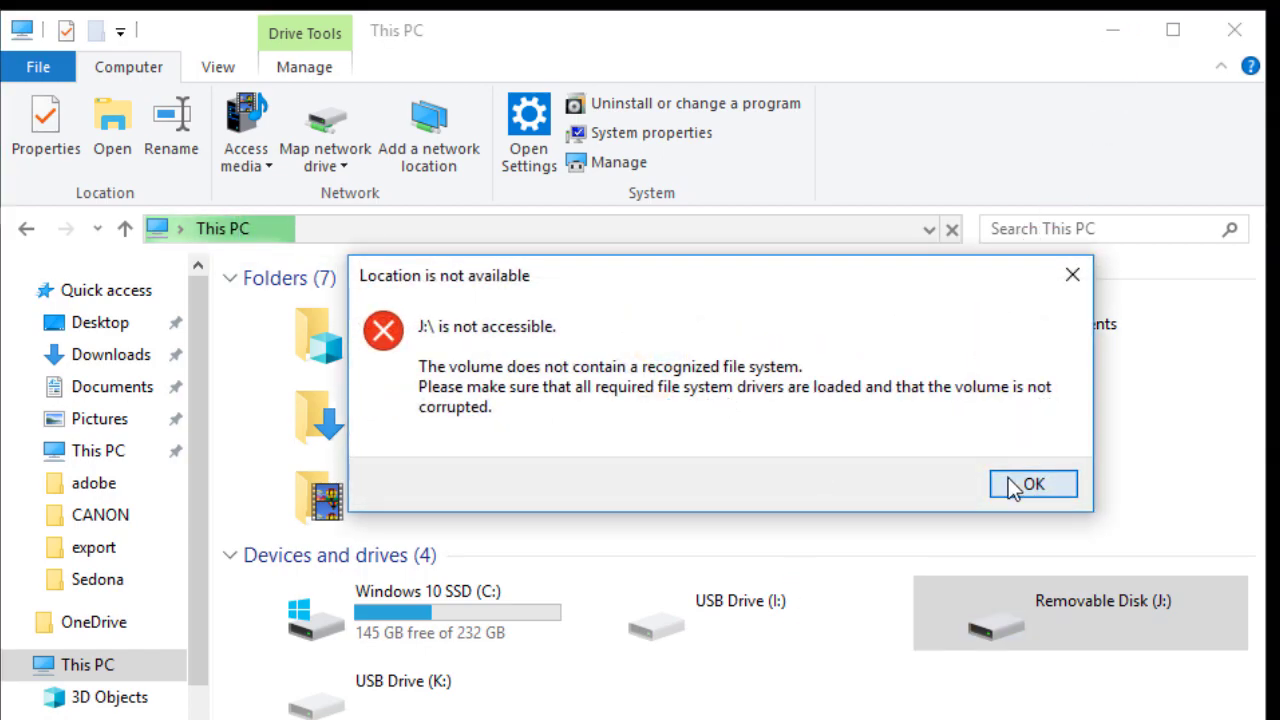
left_click(940, 484)
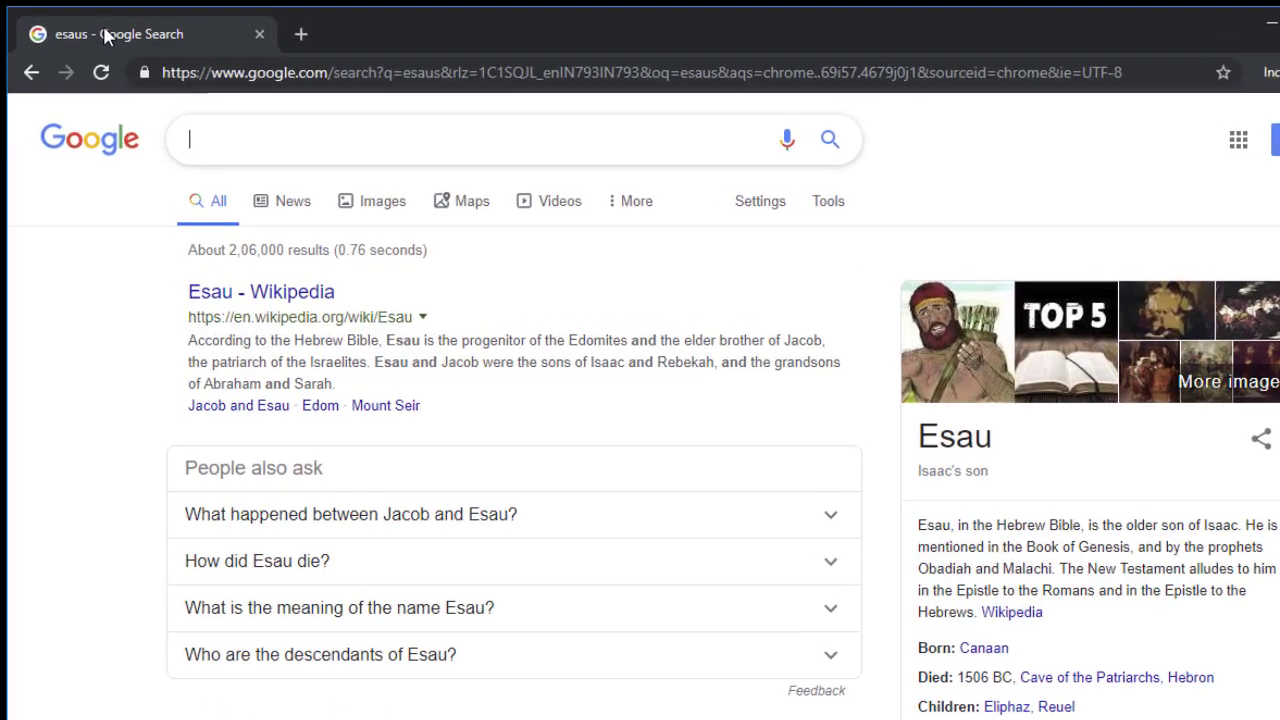
Switch to the web browser and search Google for "easeus data recovery".
type("ease")
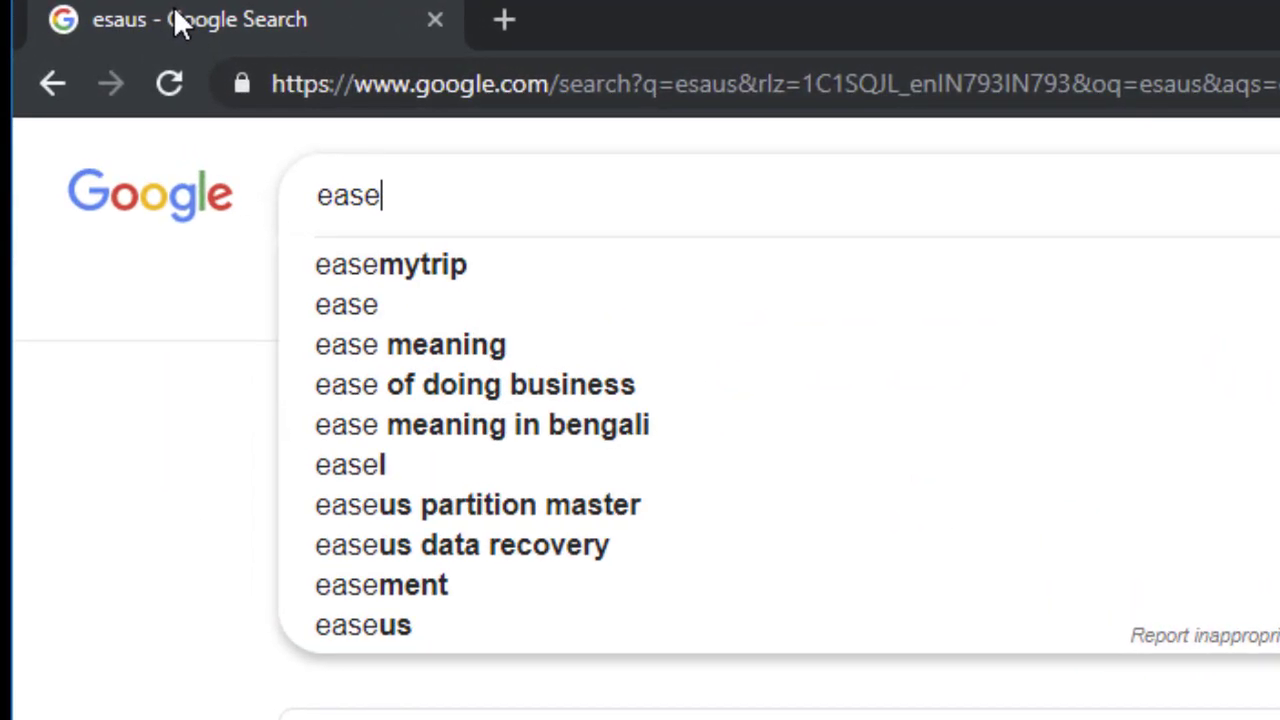
type("us")
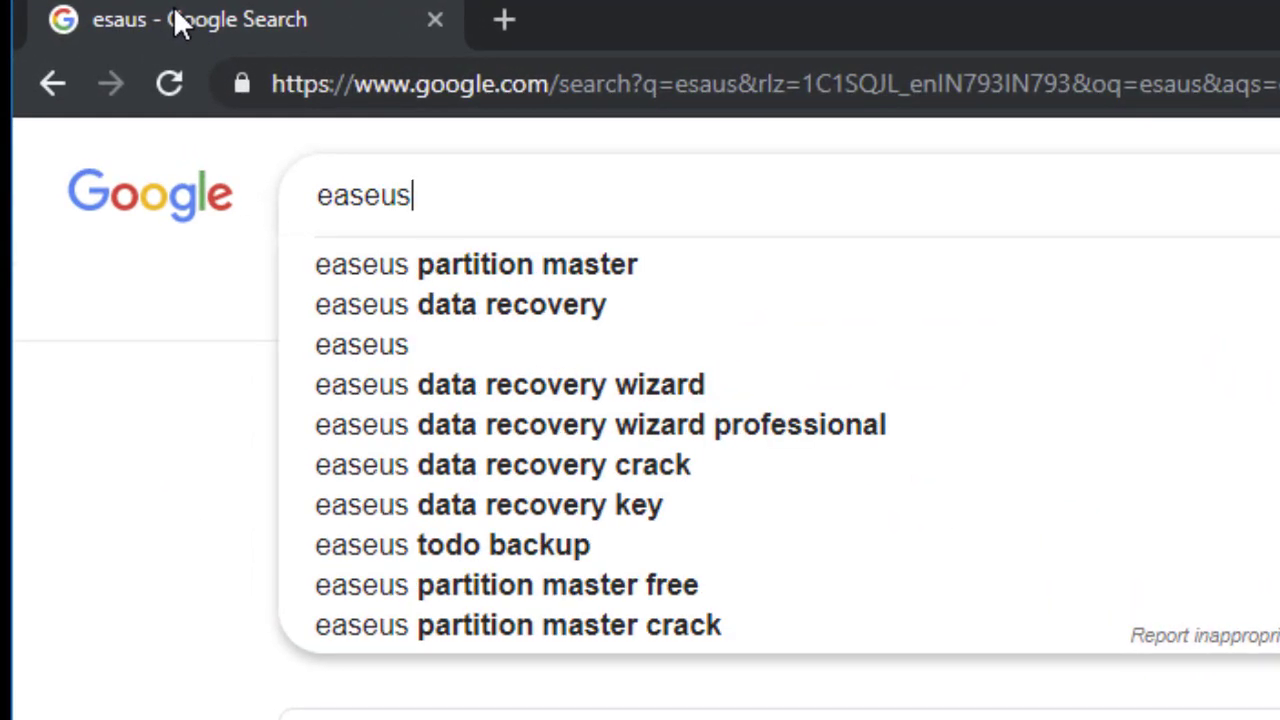
key("Down")
key("Down")
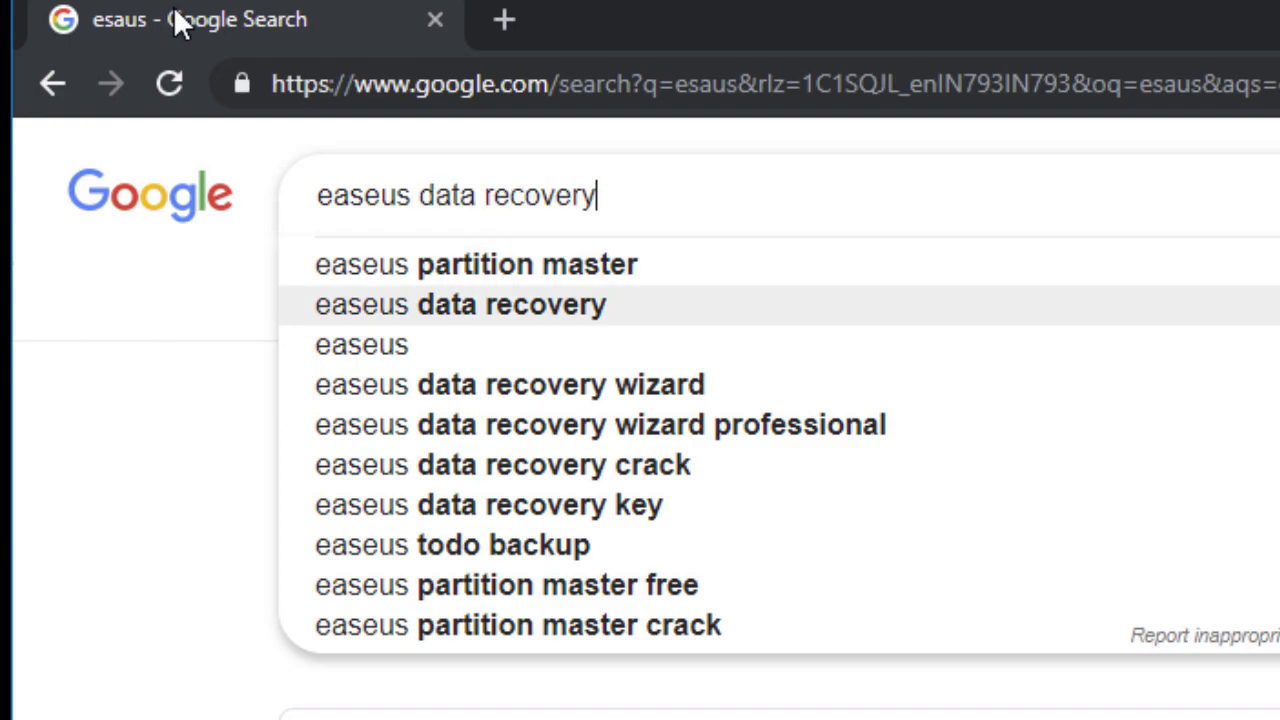
key("Return")
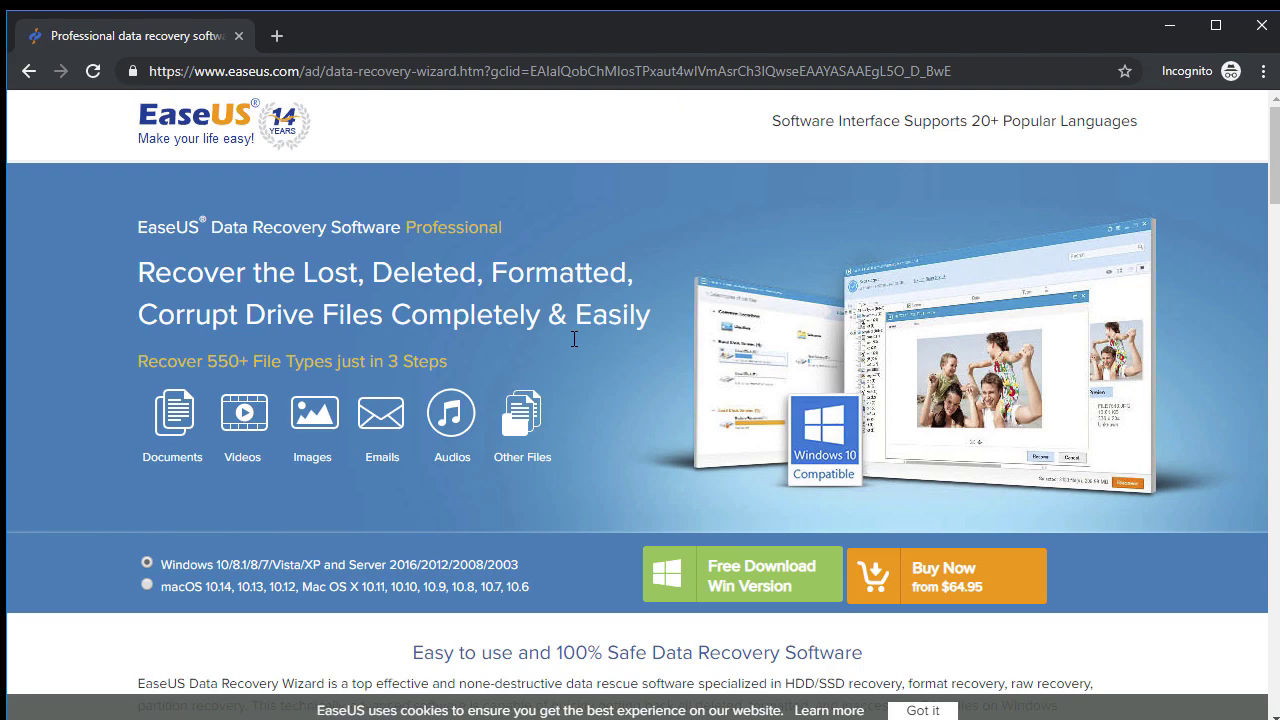
Download the free Windows version of EaseUS Data Recovery Wizard from the product page.
scroll(600, 500, "down", 1)
scroll(893, 317, "down", 2)
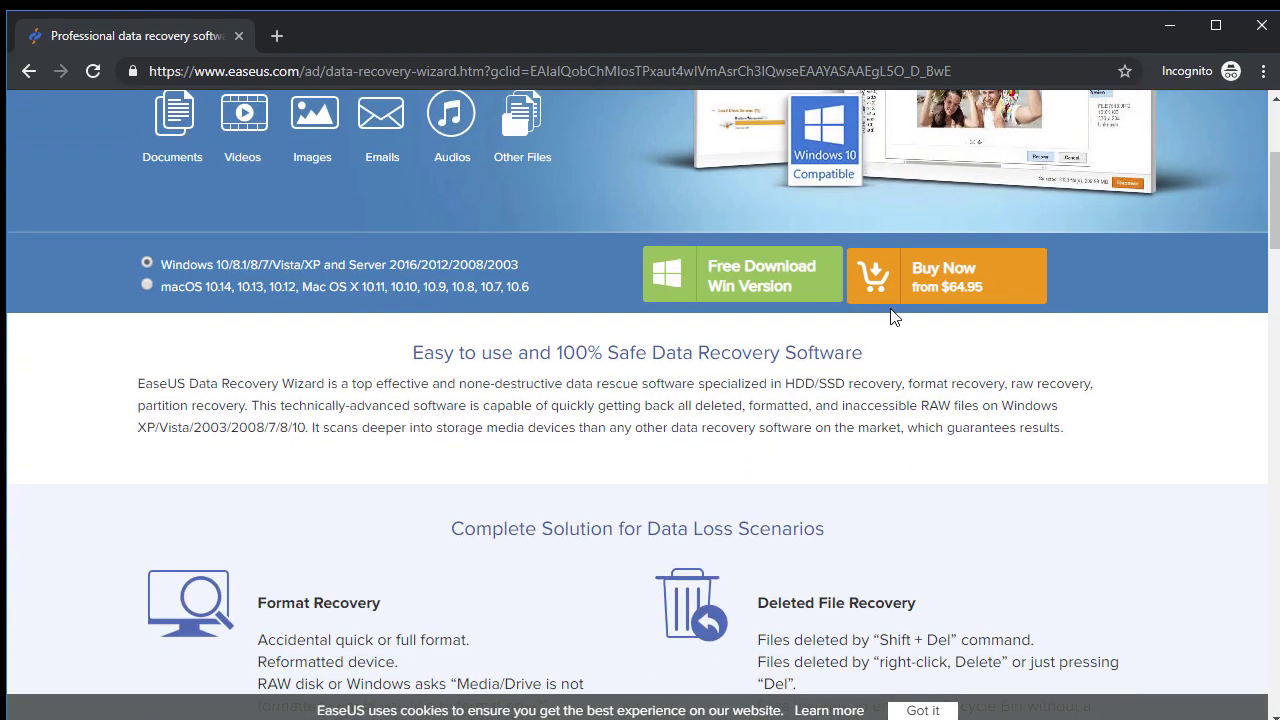
left_click(766, 290)
scroll(634, 354, "up", 3)
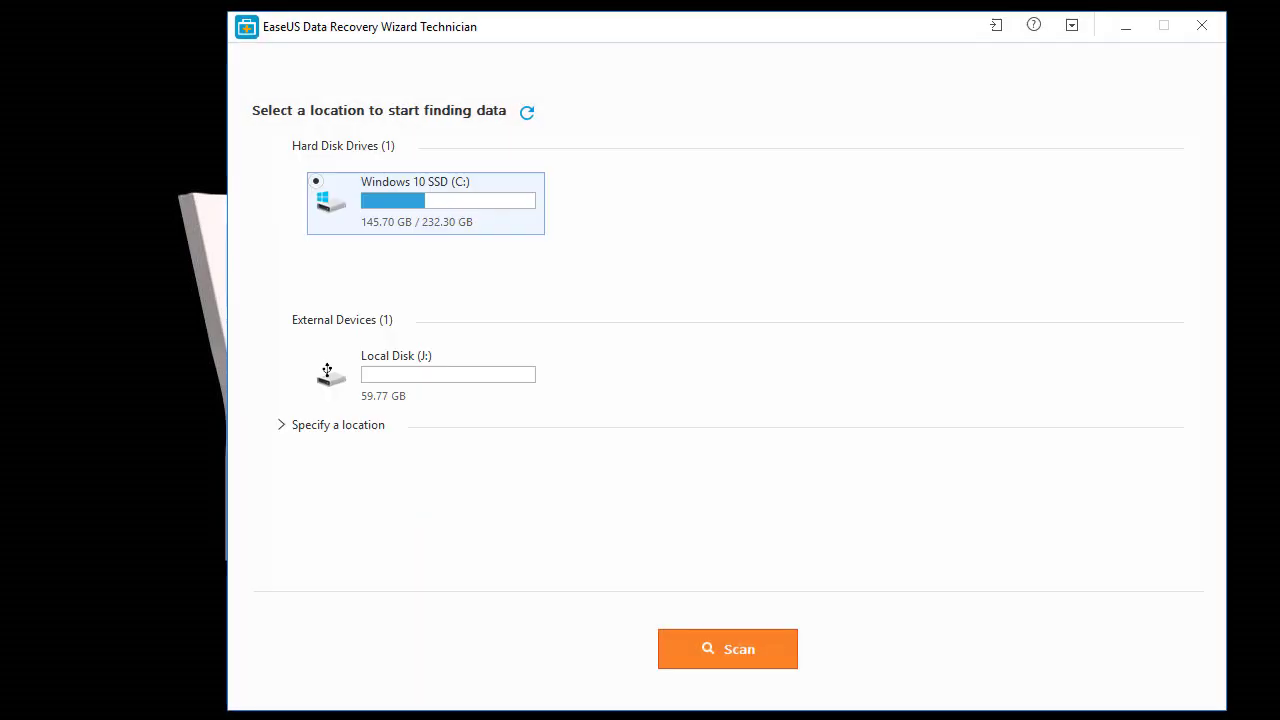
Scan Local Disk (J:) in EaseUS Data Recovery Wizard and list the Other lost files folder under Lost Partition1(EXFAT).
double_click(367, 368)
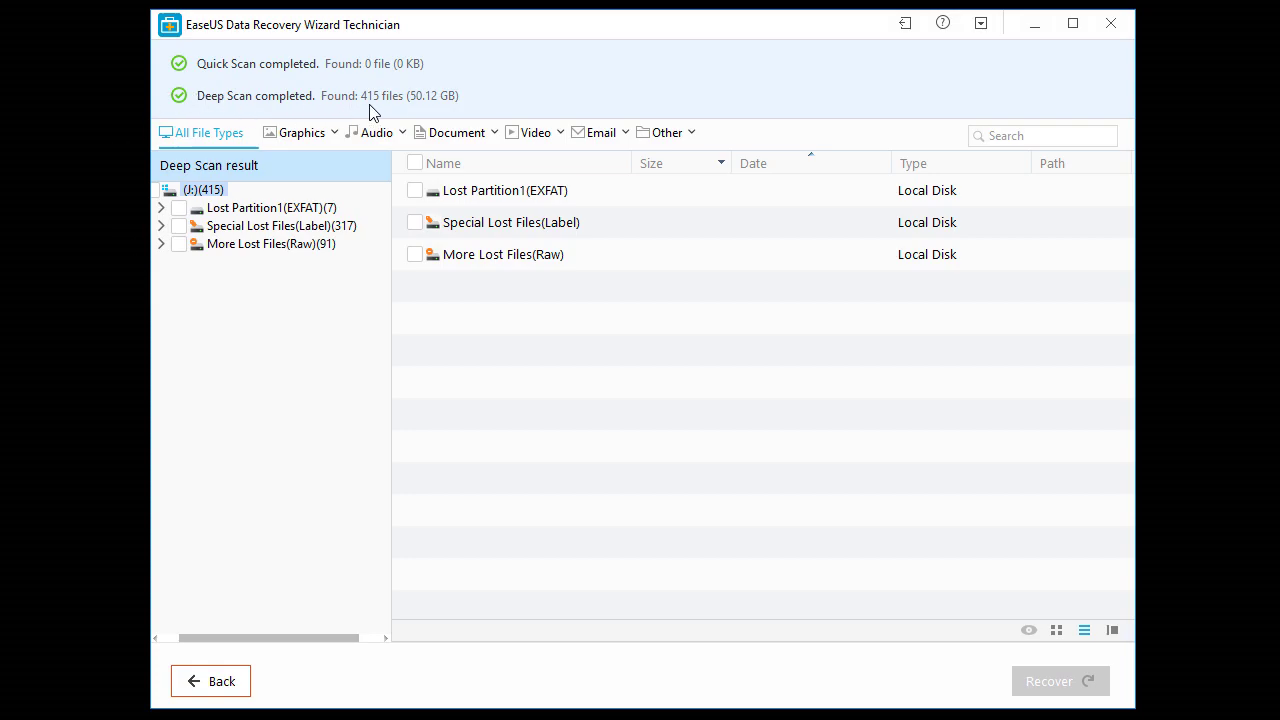
left_click(233, 208)
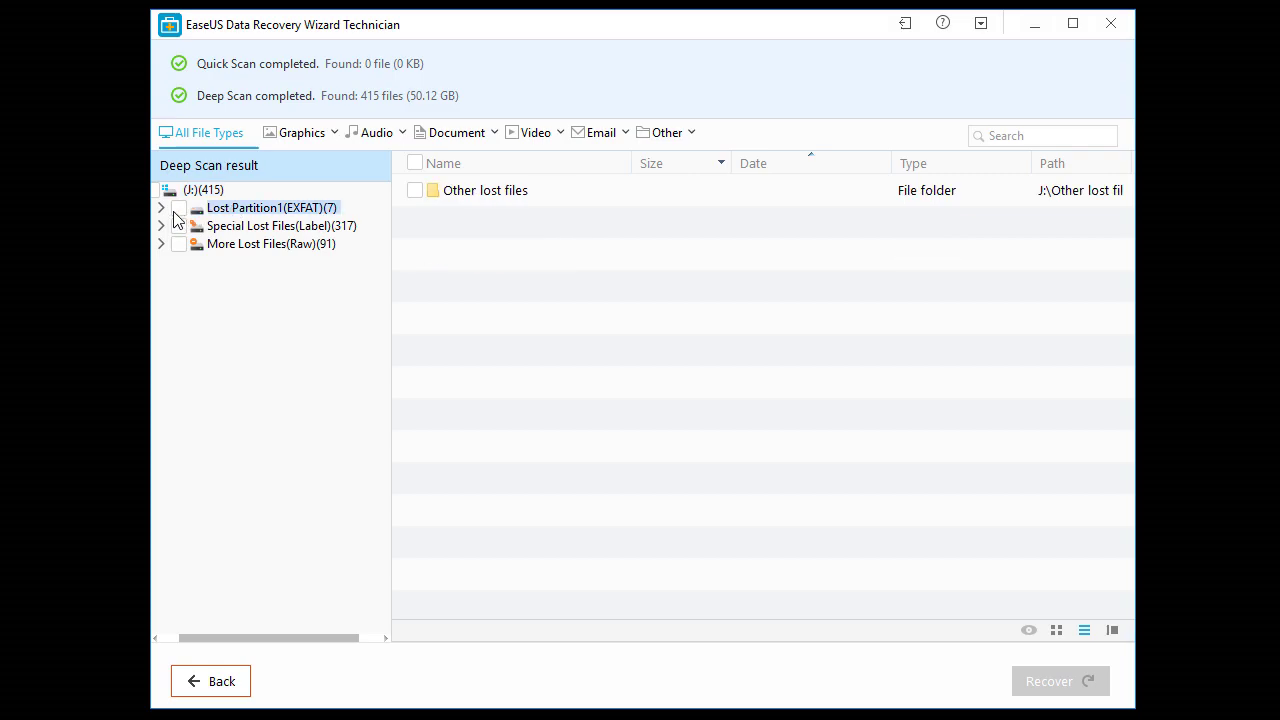
left_click(161, 207)
left_click(262, 229)
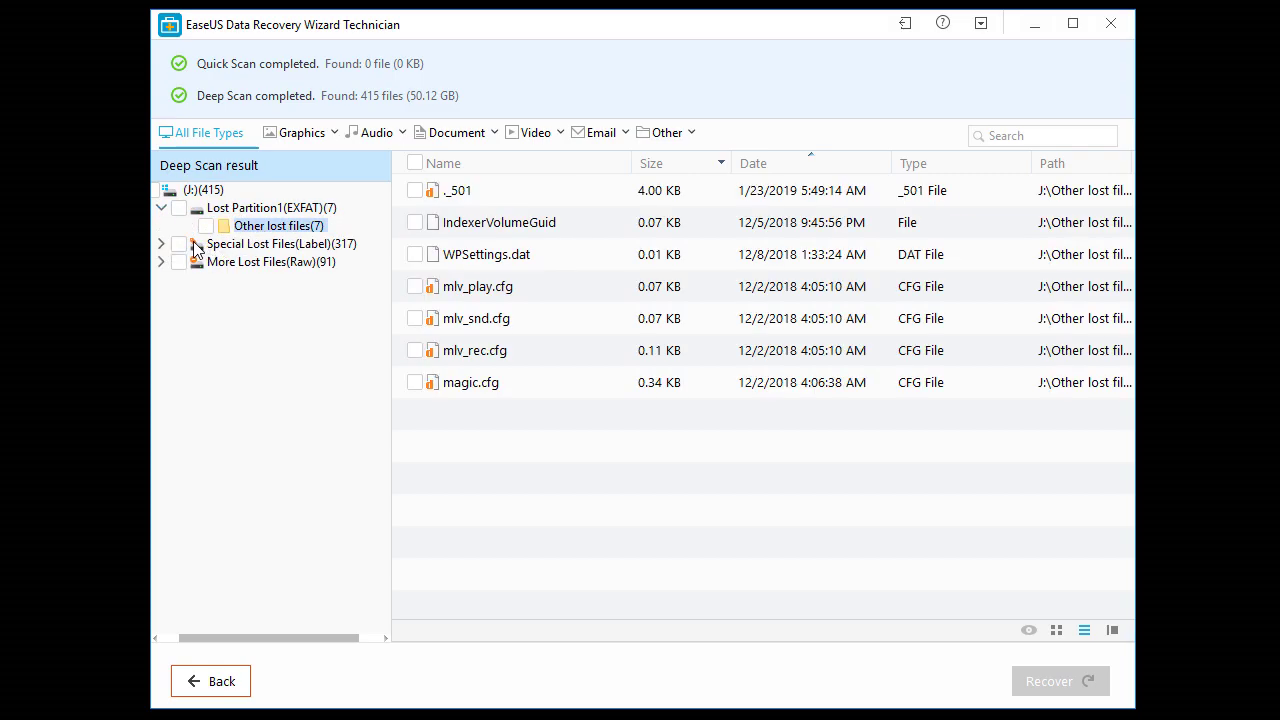
Expand Special Lost Files(Label) and look through the MOV files in the Mov > CANON folder.
left_click(161, 243)
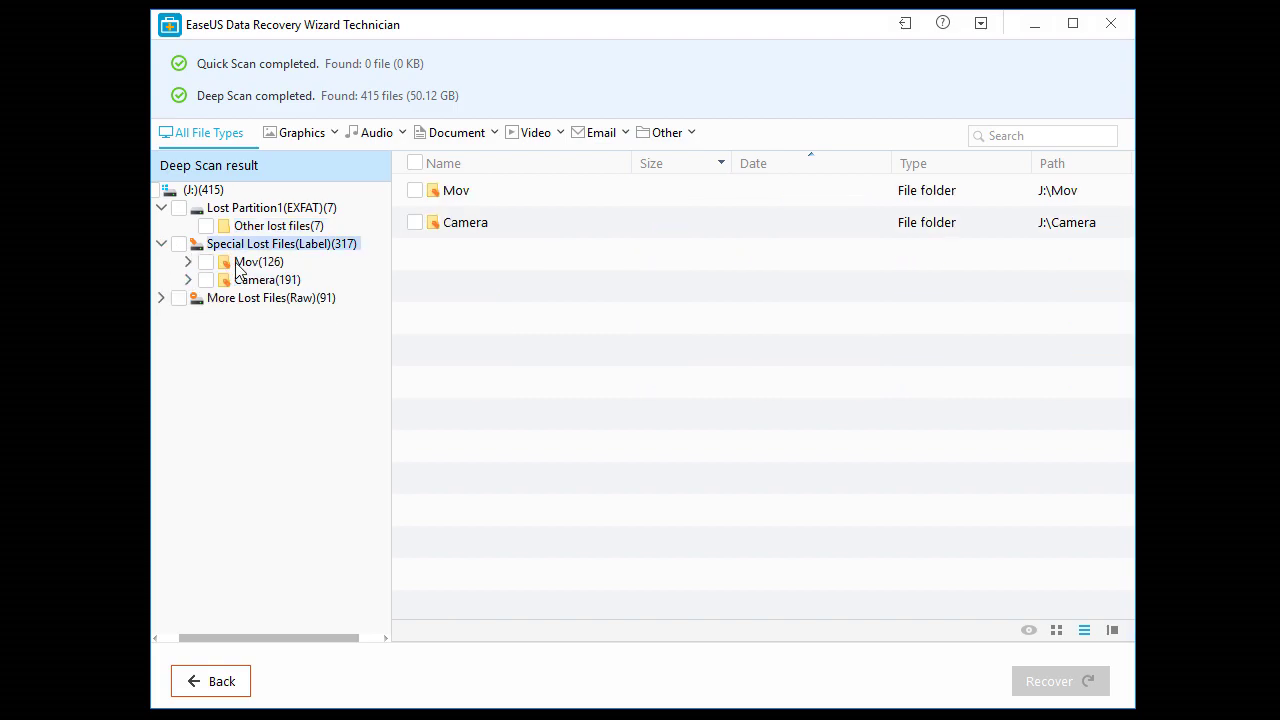
left_click(243, 265)
left_click(206, 262)
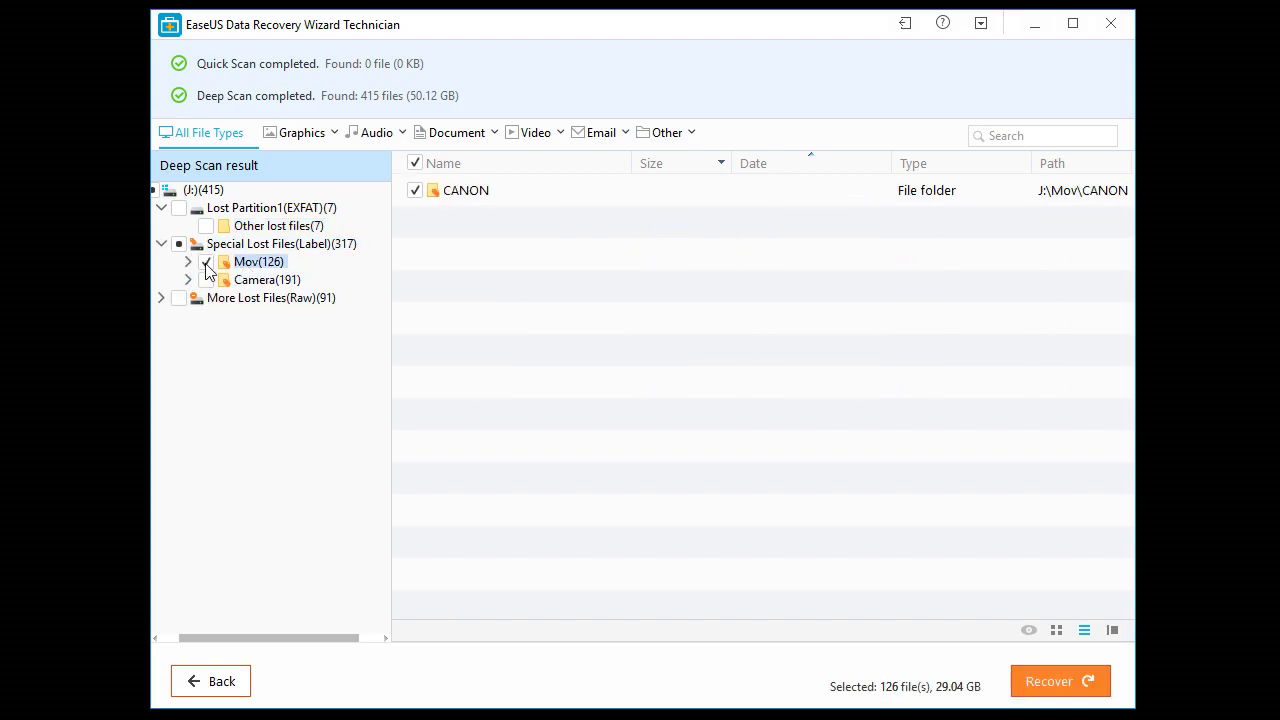
left_click(206, 262)
double_click(249, 265)
left_click(285, 281)
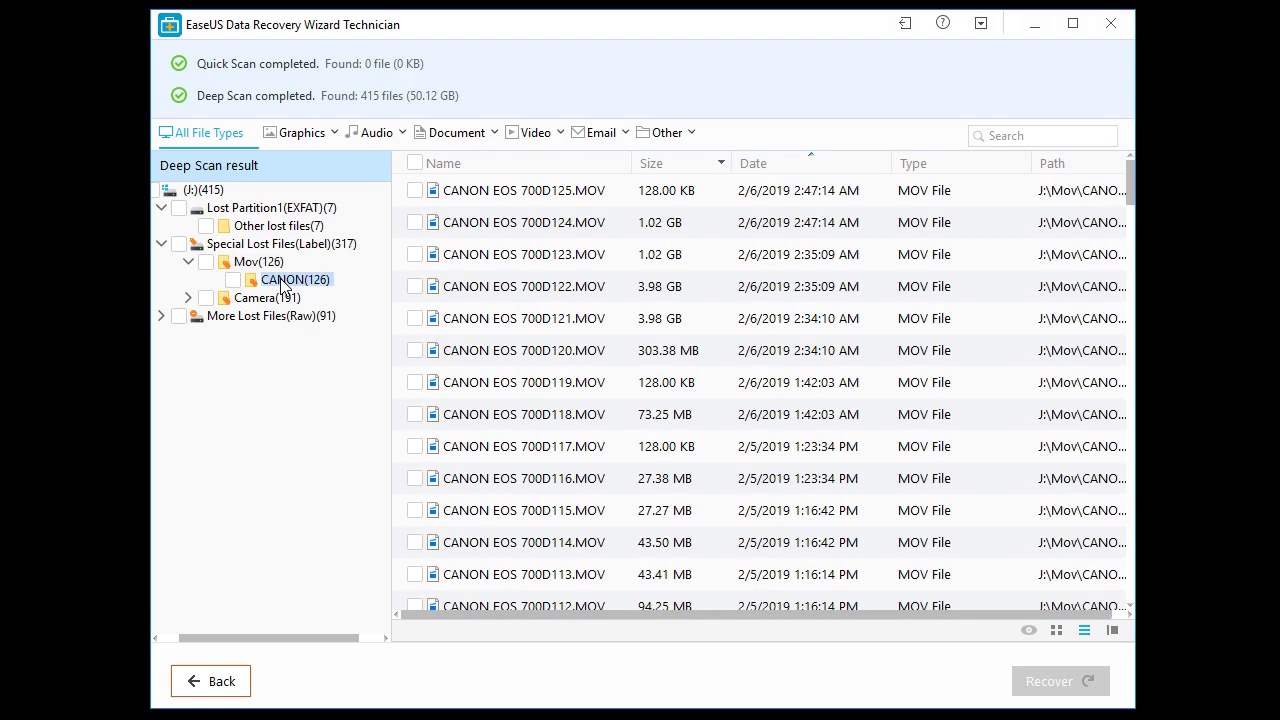
scroll(625, 350, "down", 8)
Open the Camera > CANON folder and preview Canon EOS 700D001.JPG and Canon EOS 700D000.JPG.
double_click(254, 298)
left_click(287, 318)
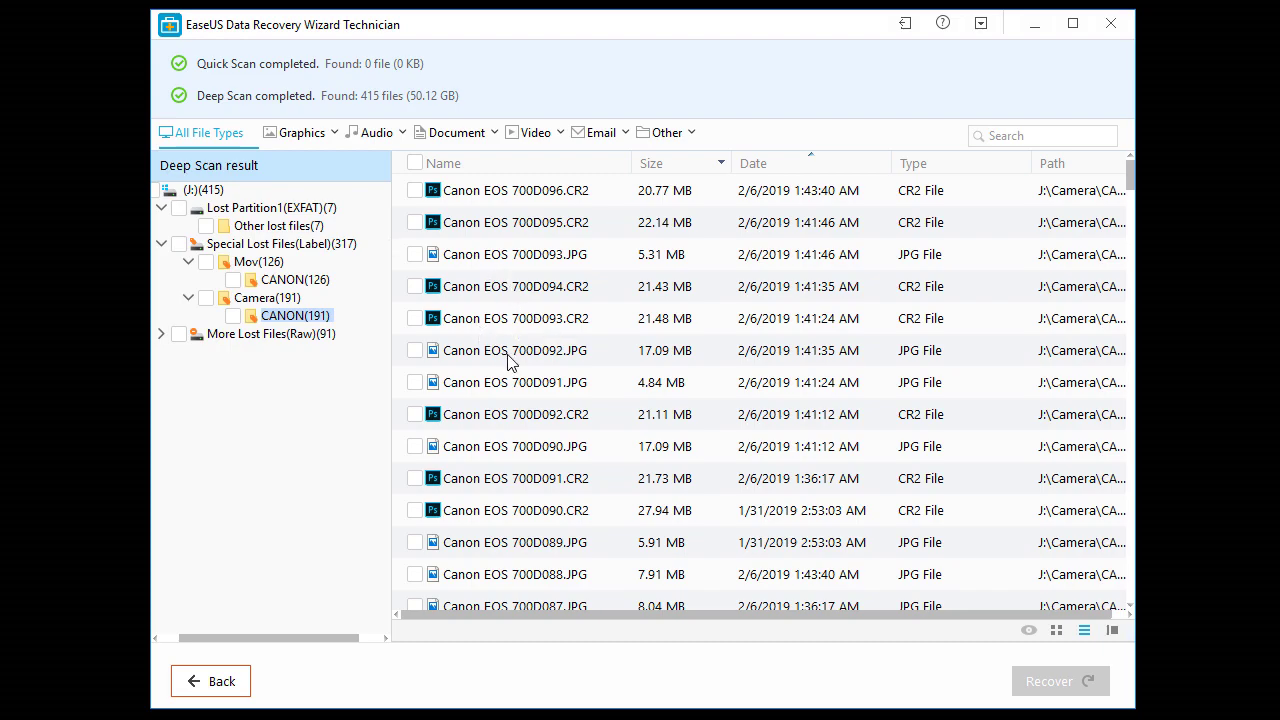
scroll(510, 362, "down", 15)
double_click(510, 542)
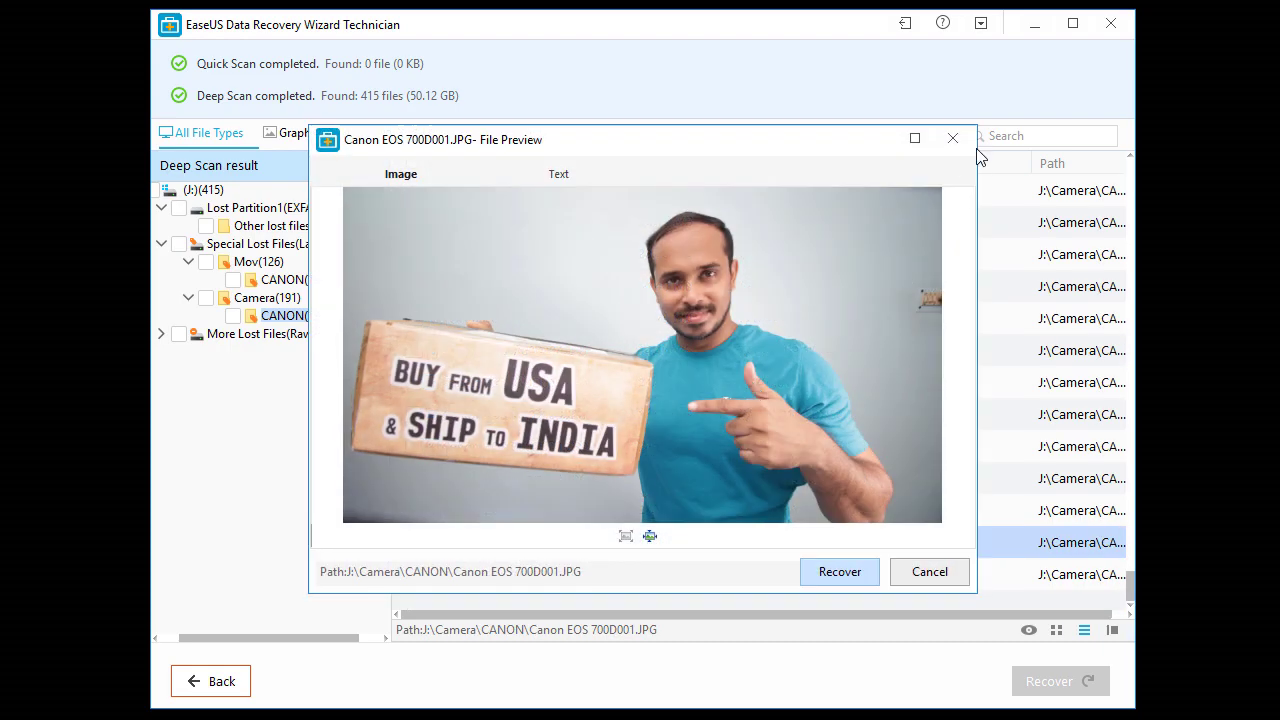
left_click(955, 140)
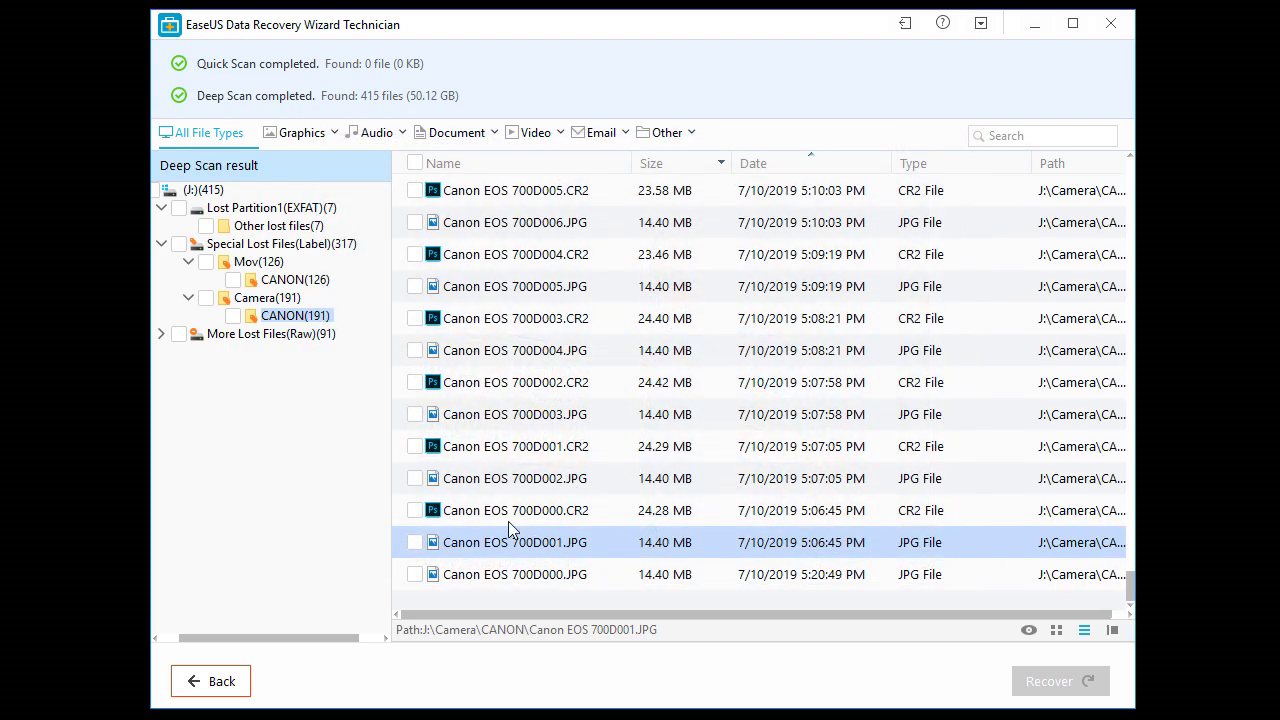
double_click(532, 578)
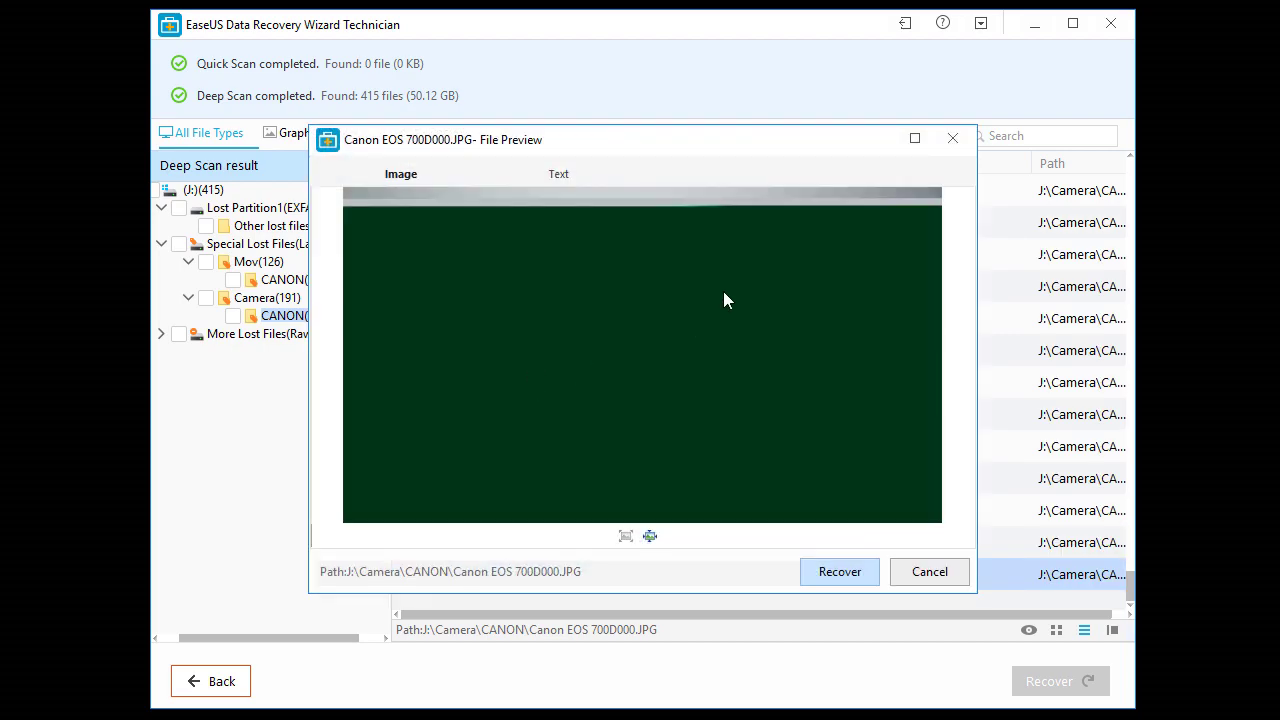
left_click(953, 138)
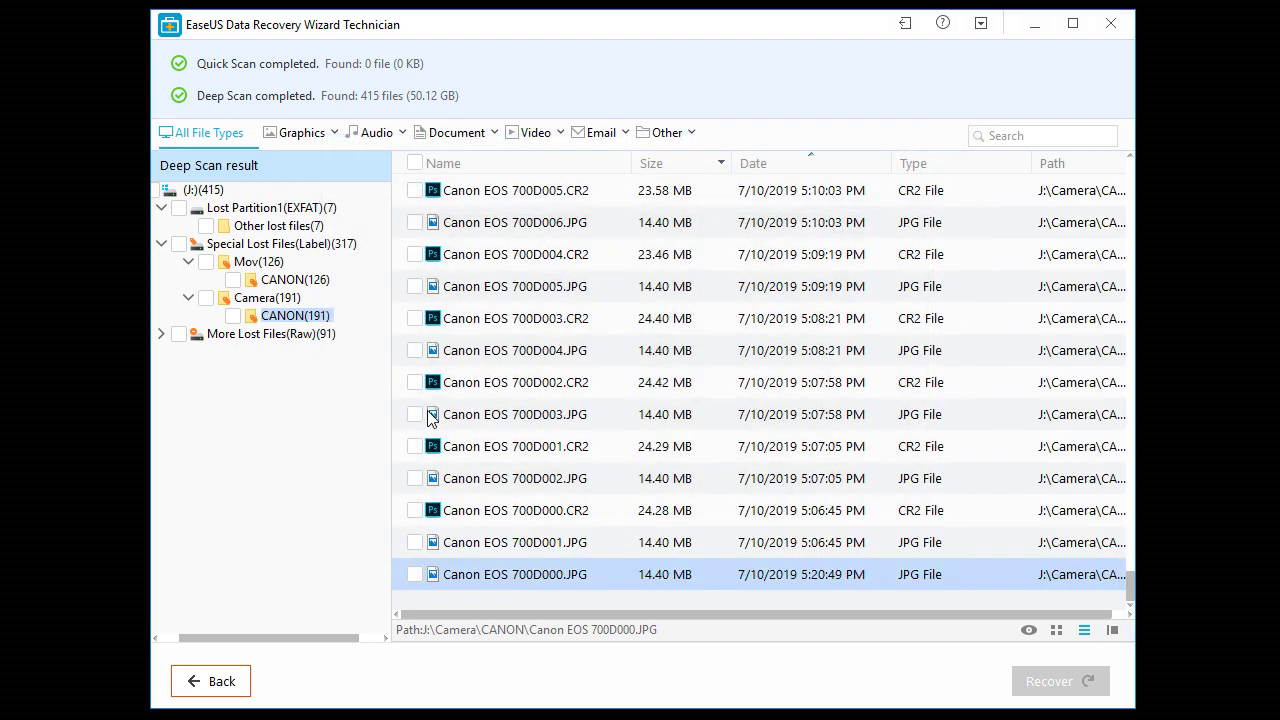
Return to the Mov > CANON folder and preview CANON EOS 700D114.MOV.
left_click(262, 281)
double_click(583, 540)
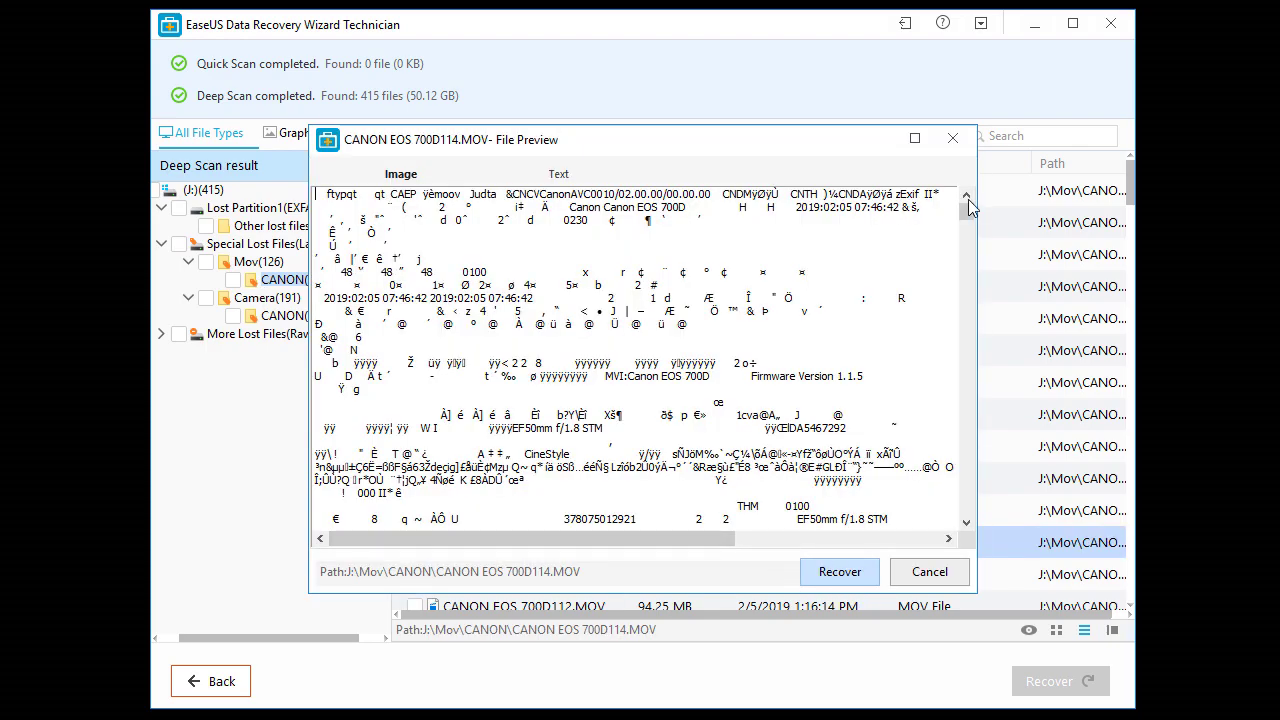
left_click(953, 138)
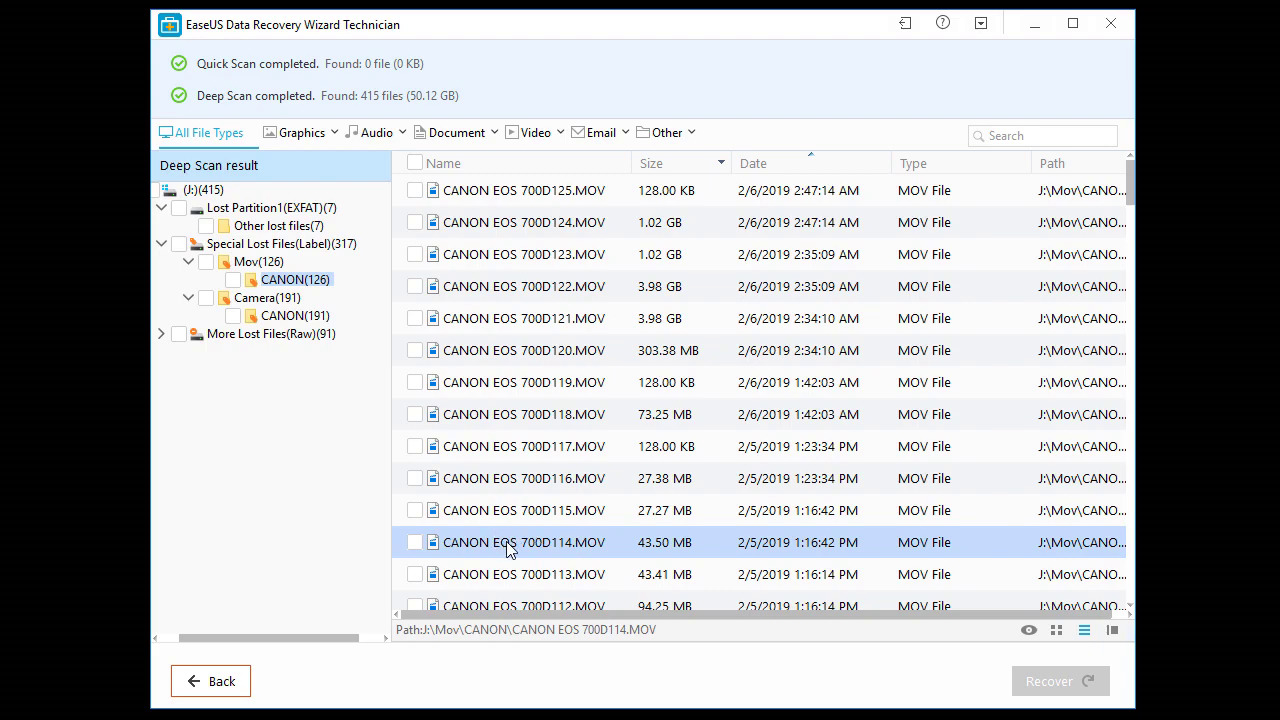
Recover only CANON EOS 700D114.MOV and save it to the Desktop.
left_click(415, 544)
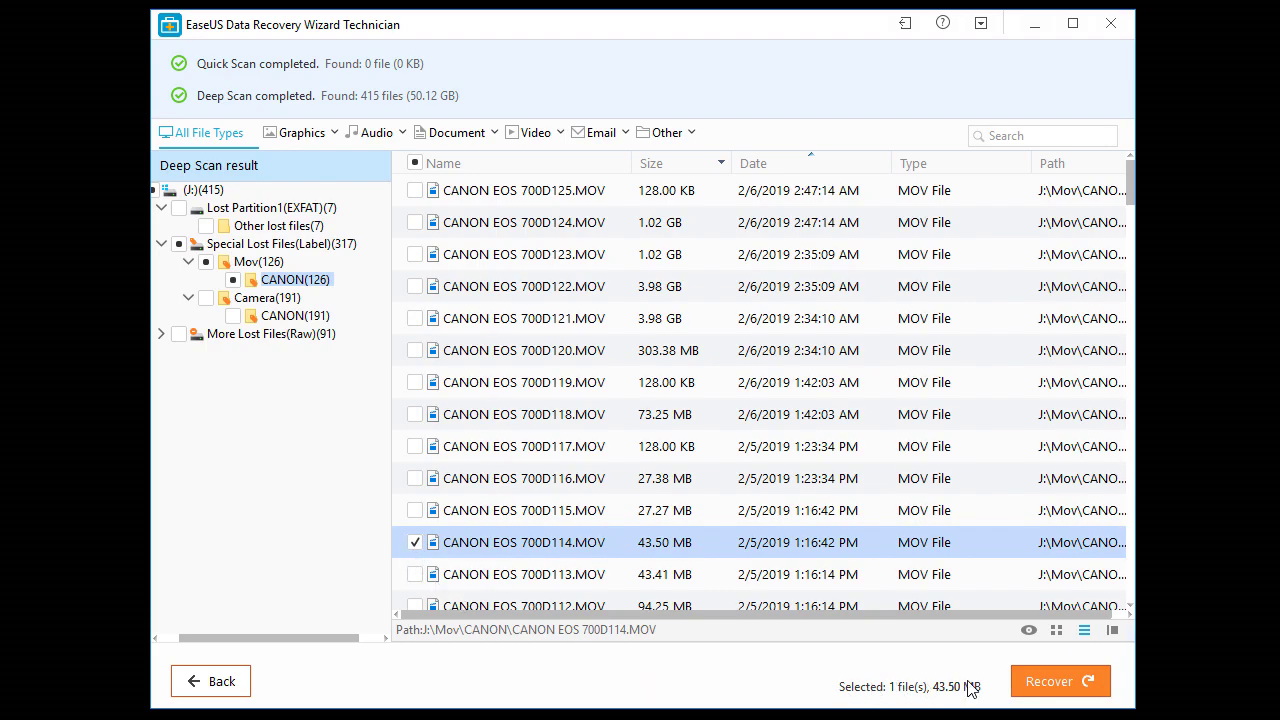
left_click(1049, 683)
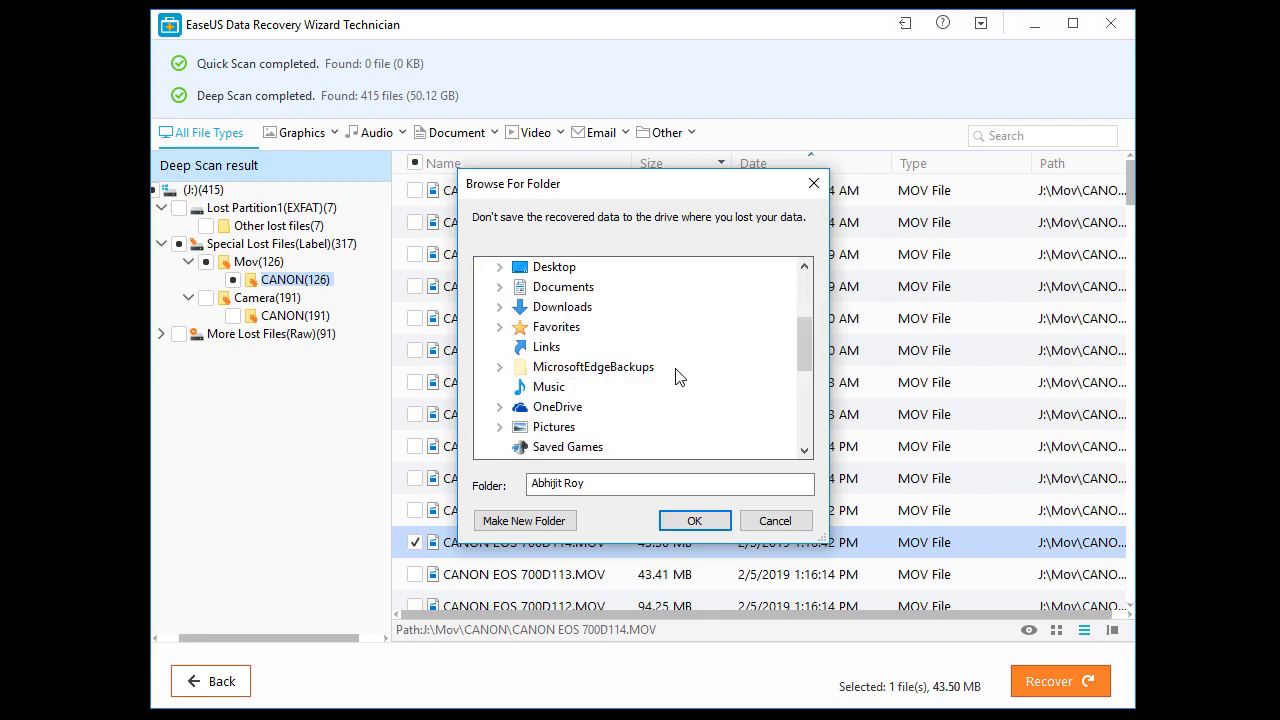
left_click(558, 268)
left_click(676, 519)
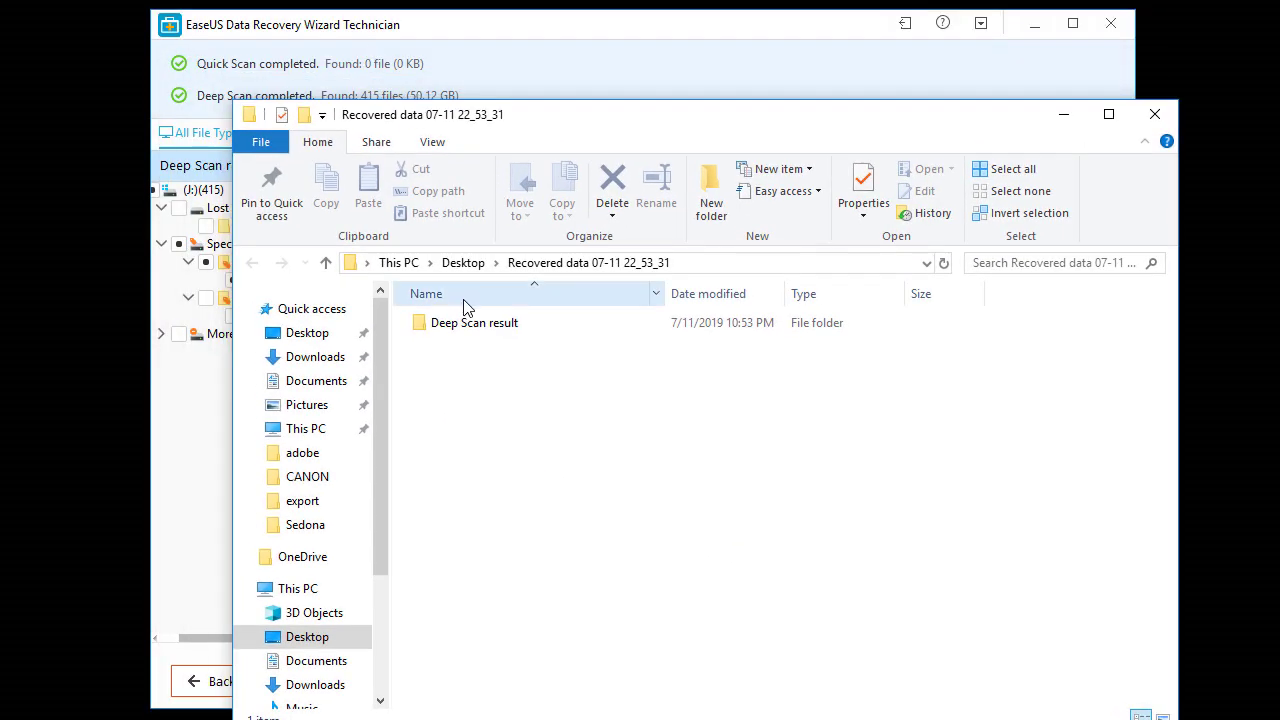
In the recovered data folder, open Deep Scan result > Special Lost Files(Lab) > Mov > CANON.
double_click(20, 56)
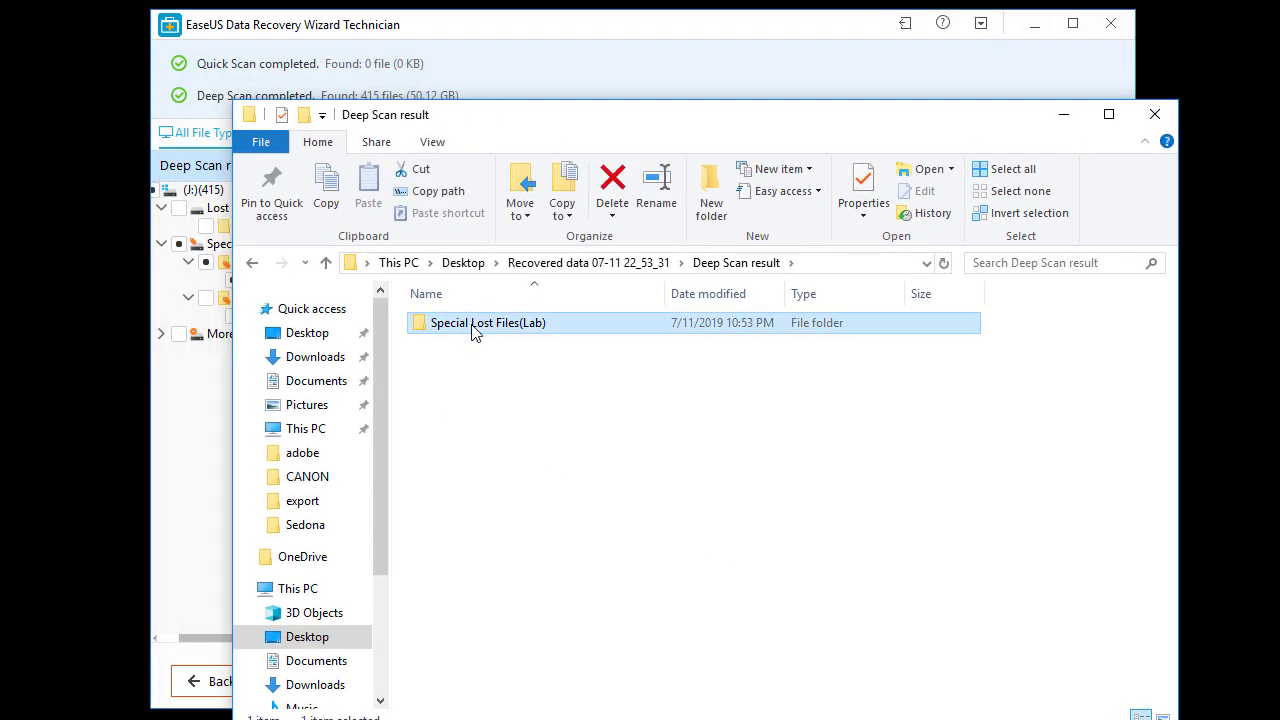
double_click(474, 322)
double_click(474, 322)
double_click(474, 322)
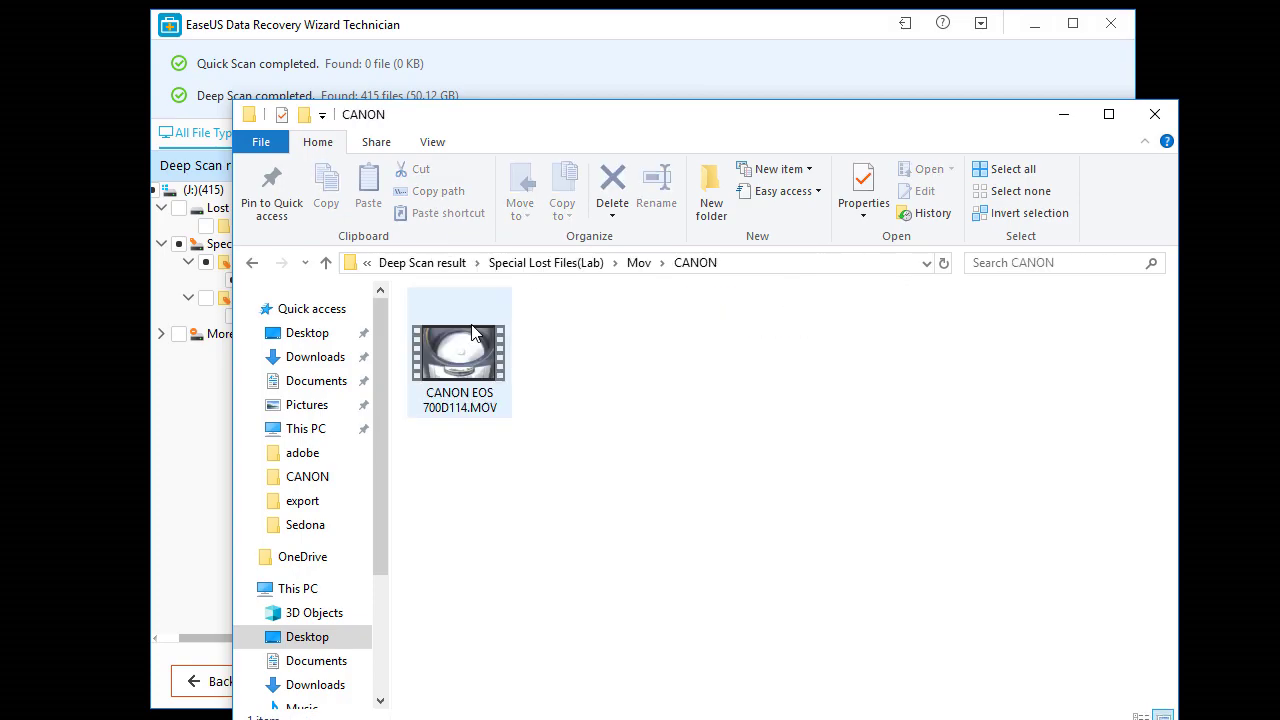
Play the recovered CANON EOS 700D114.MOV, skip ahead to about 6 seconds, and close the player.
double_click(474, 330)
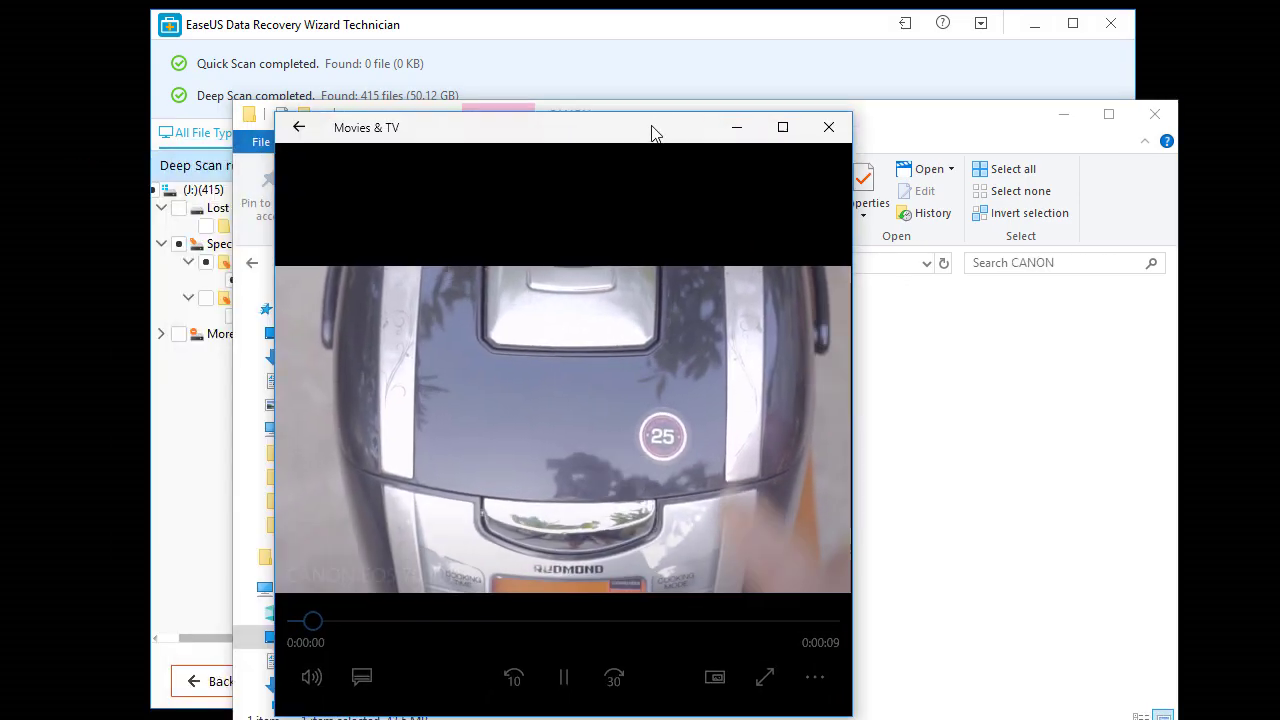
left_click_drag(651, 133, 691, 97)
left_click_drag(551, 588, 705, 597)
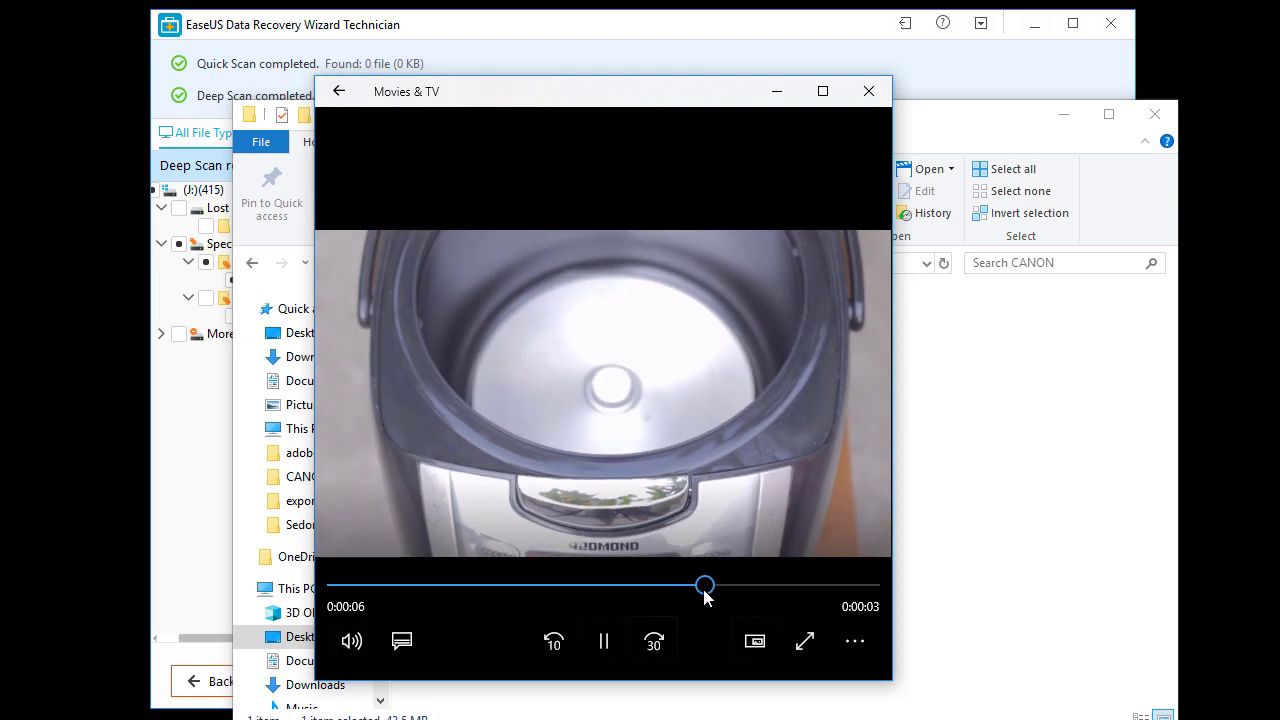
left_click(869, 91)
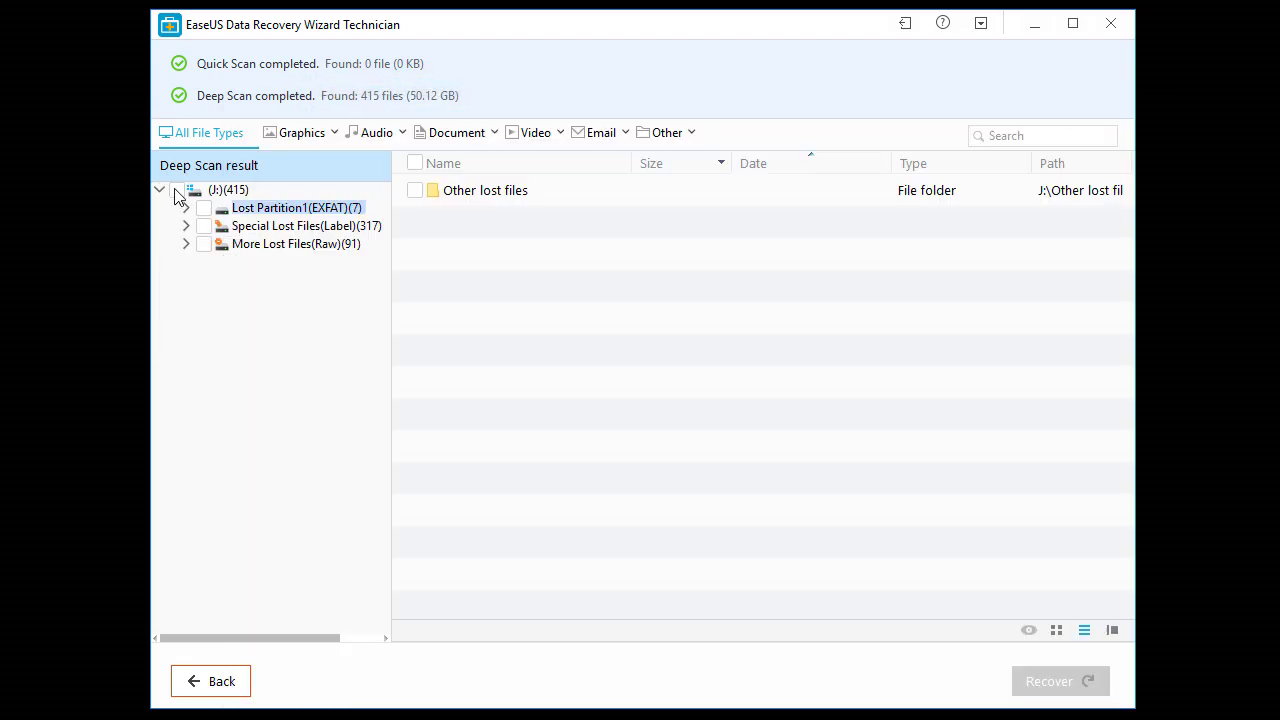
Select all files found on drive J: for recovery and choose a destination for them.
left_click(176, 190)
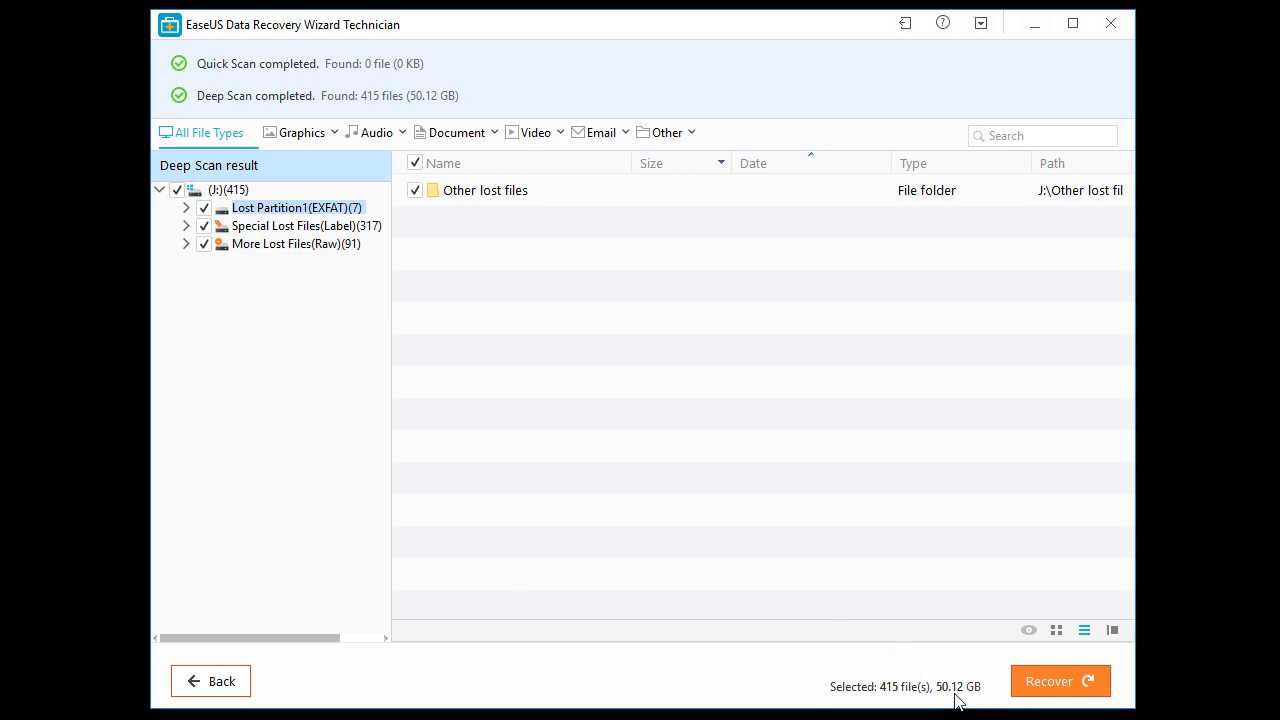
left_click(1058, 684)
scroll(626, 383, "down", 2)
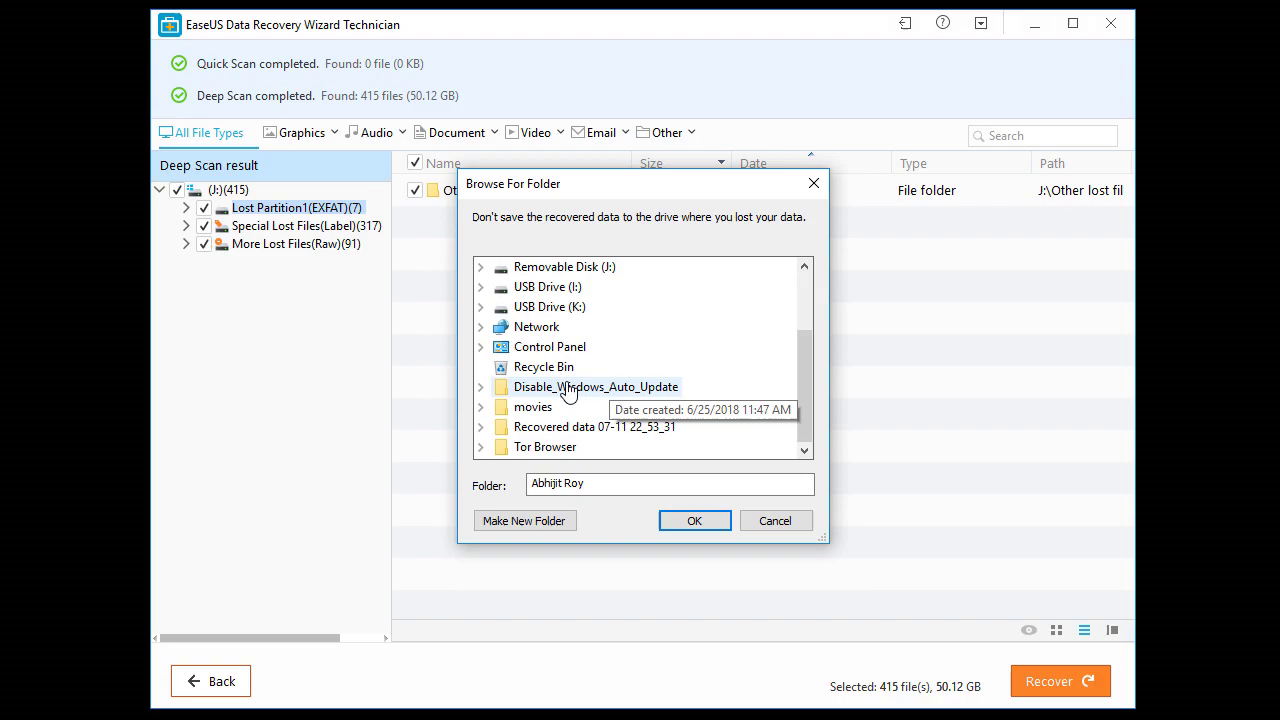
left_click(516, 318)
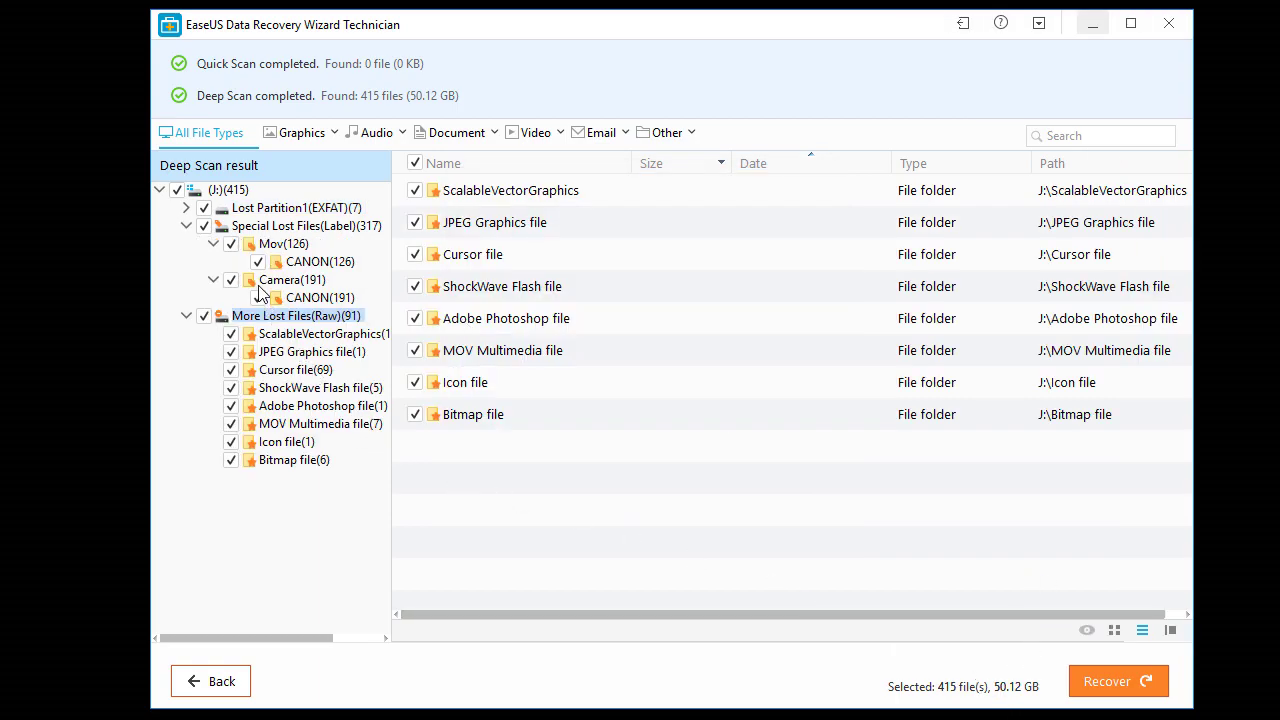
Limit the recovery selection to the Camera folder under Special Lost Files(Label), deselecting everything else on drive J:.
left_click(204, 208)
left_click(204, 316)
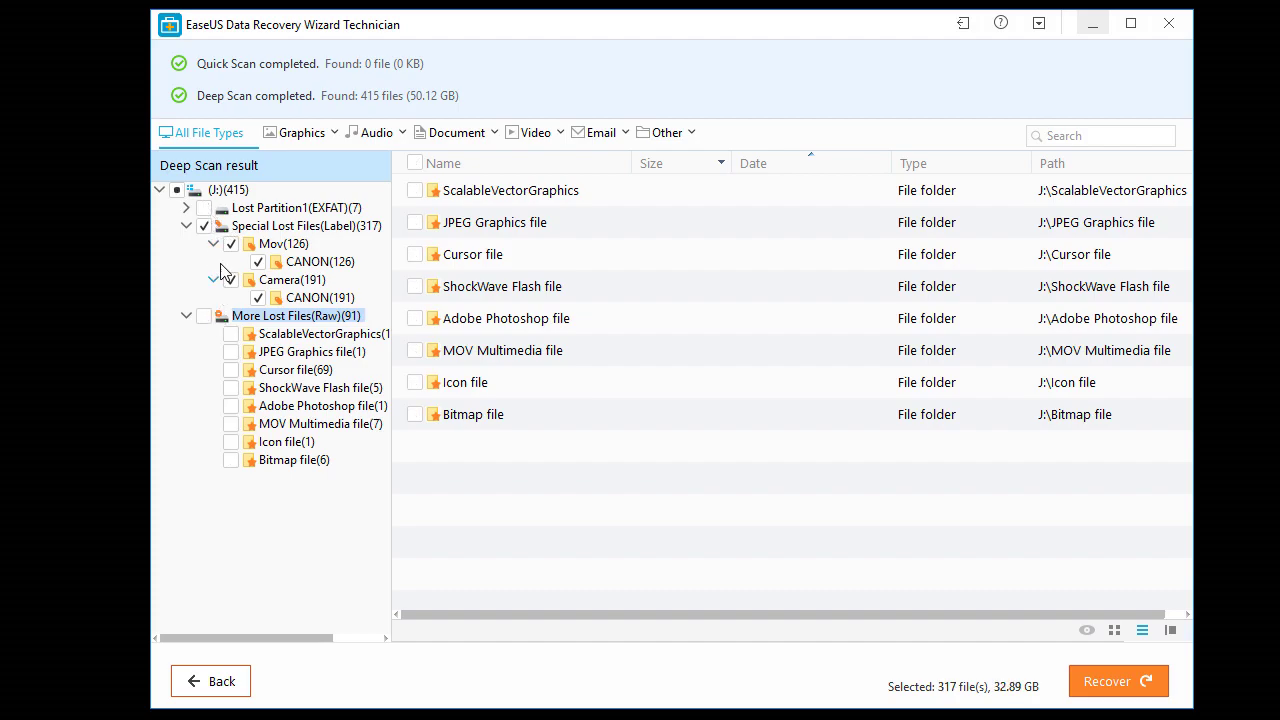
left_click(205, 226)
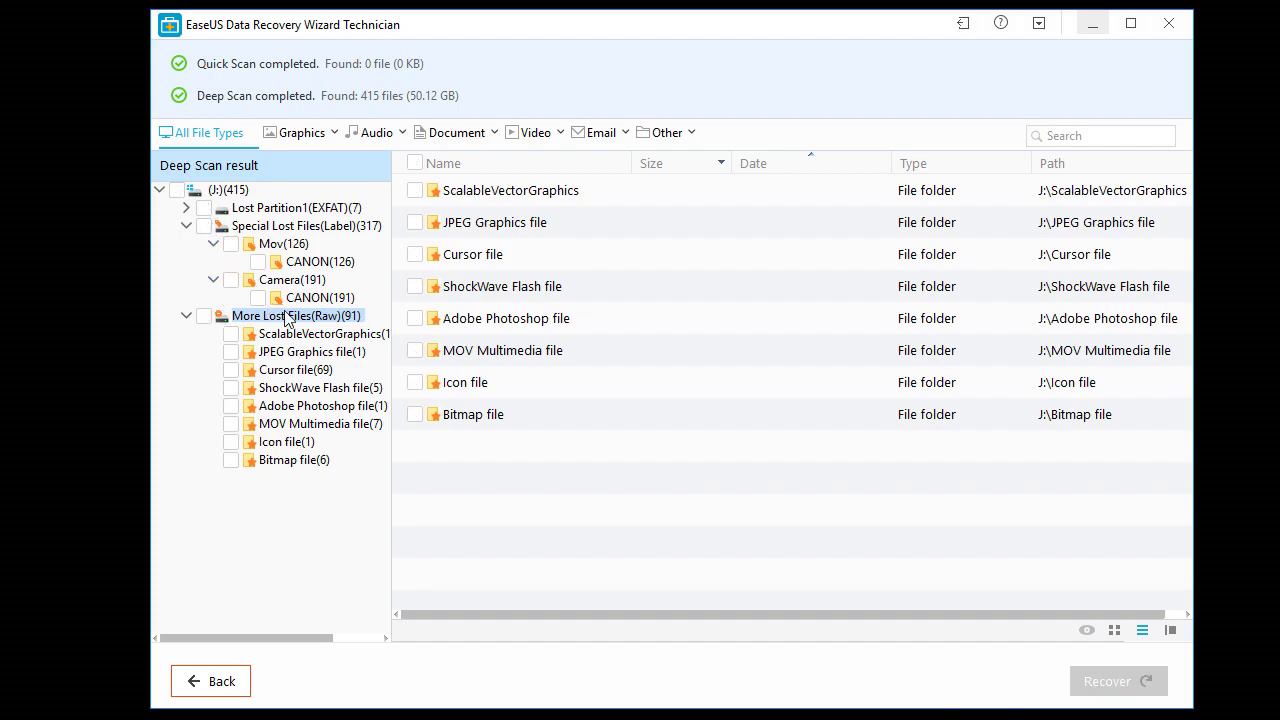
left_click(231, 280)
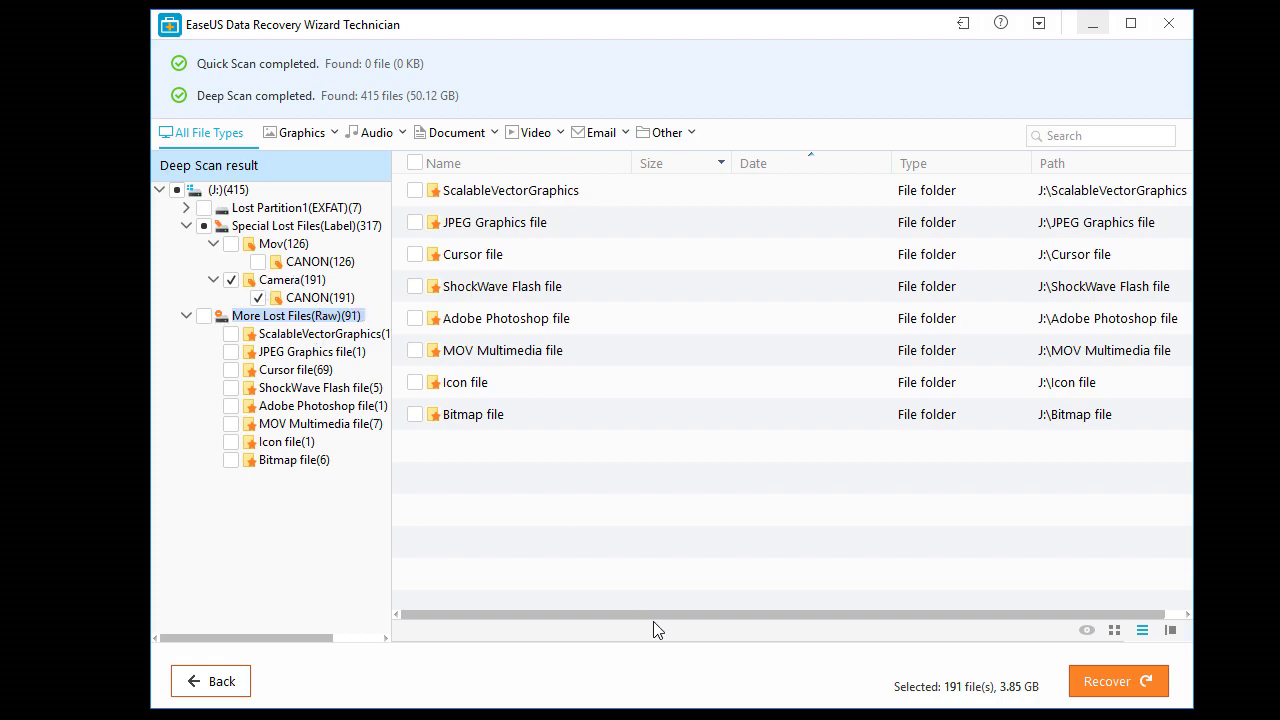
Recover the selected Camera files and save them to the Desktop under This PC.
left_click(1105, 681)
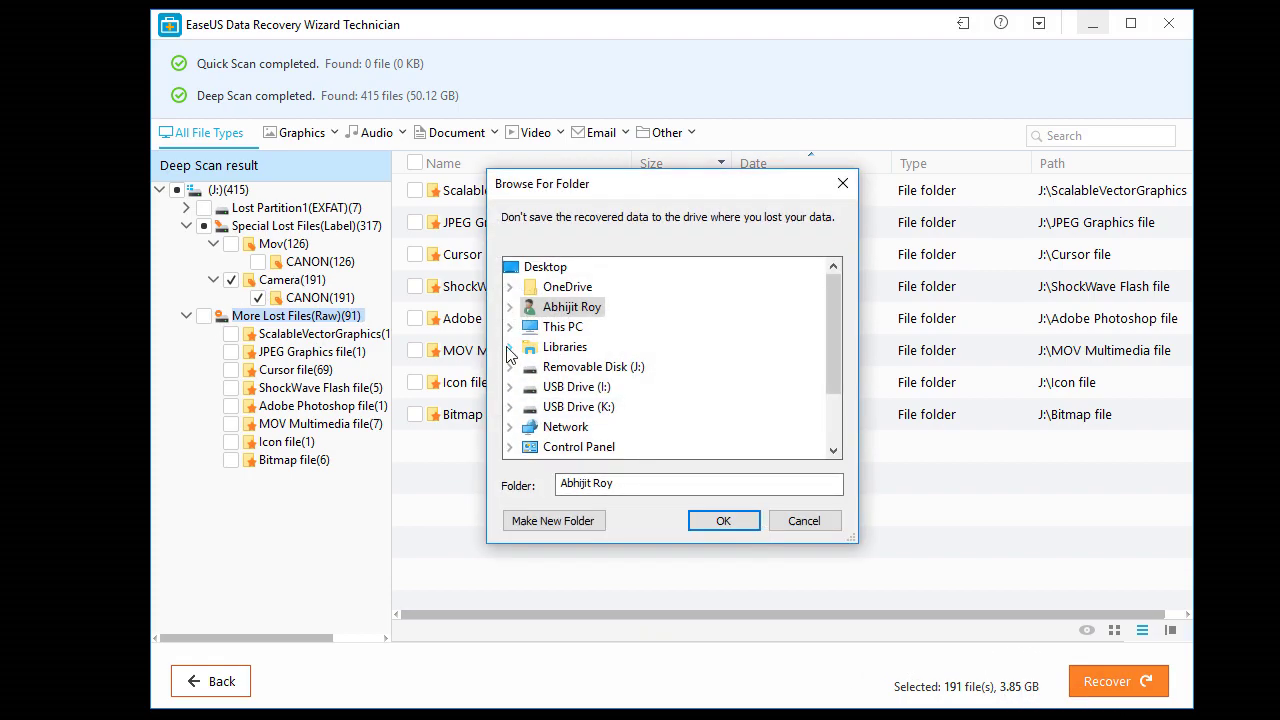
left_click(509, 327)
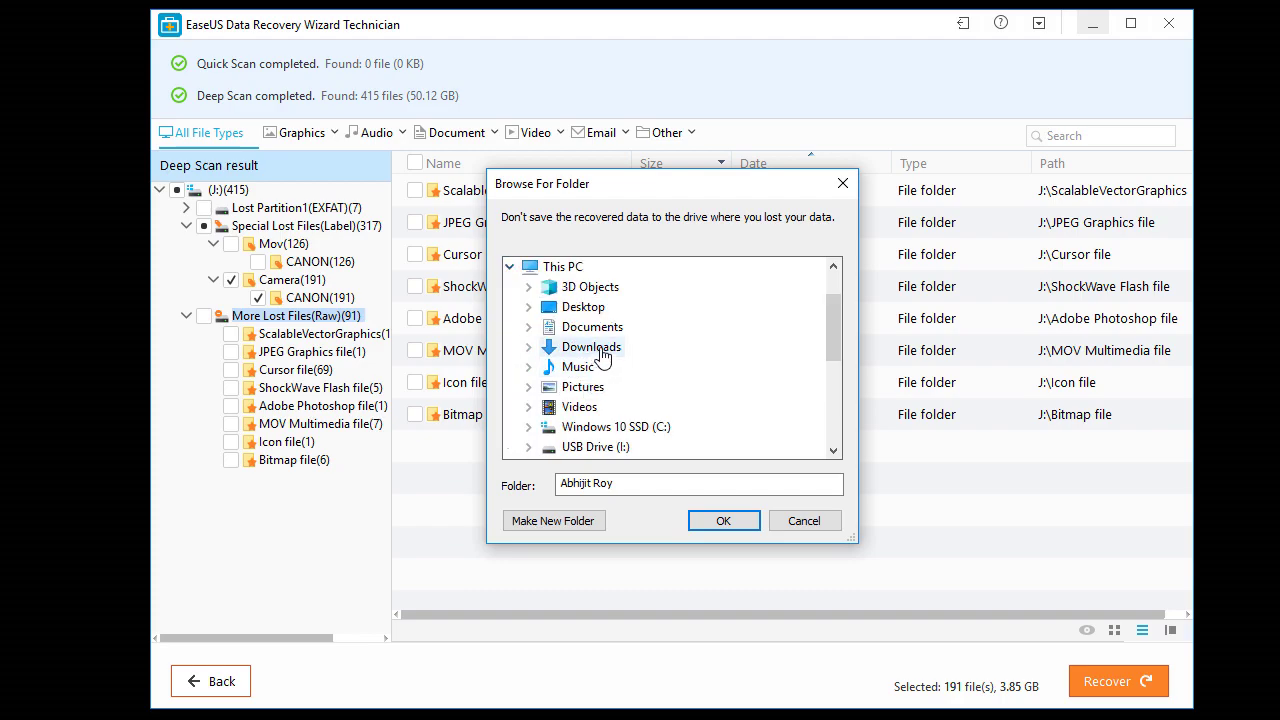
left_click(596, 308)
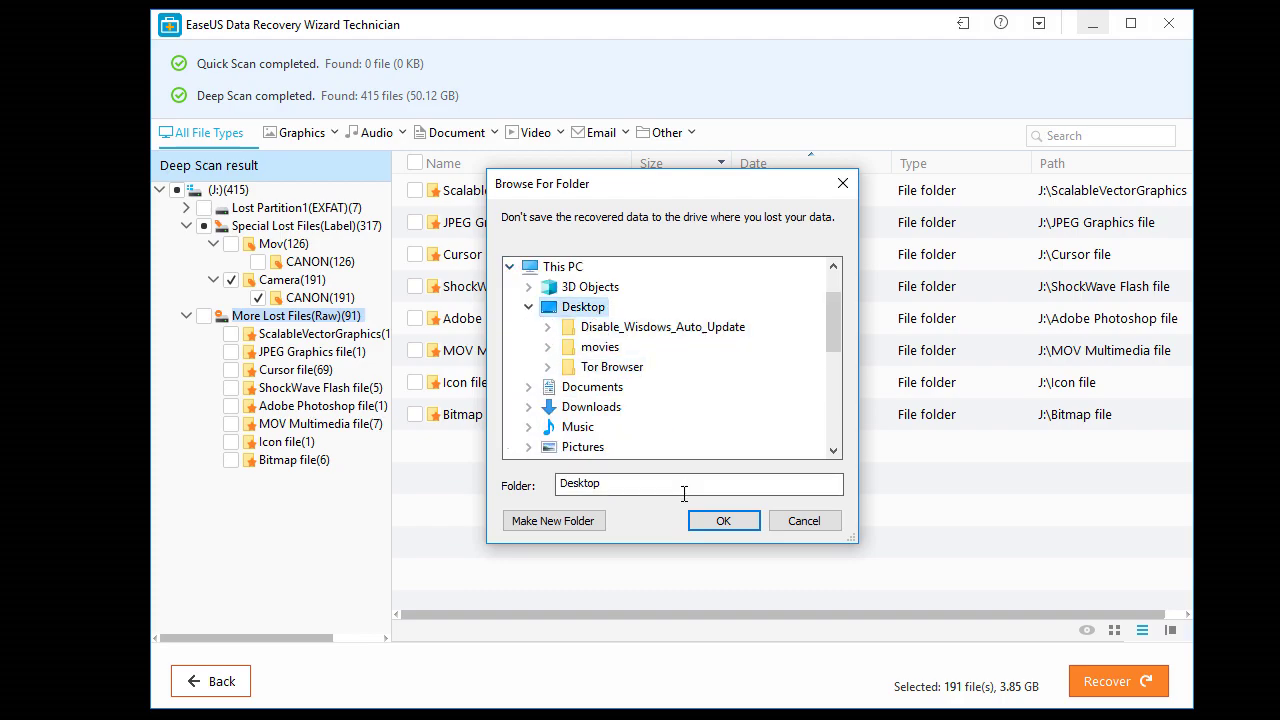
left_click(737, 527)
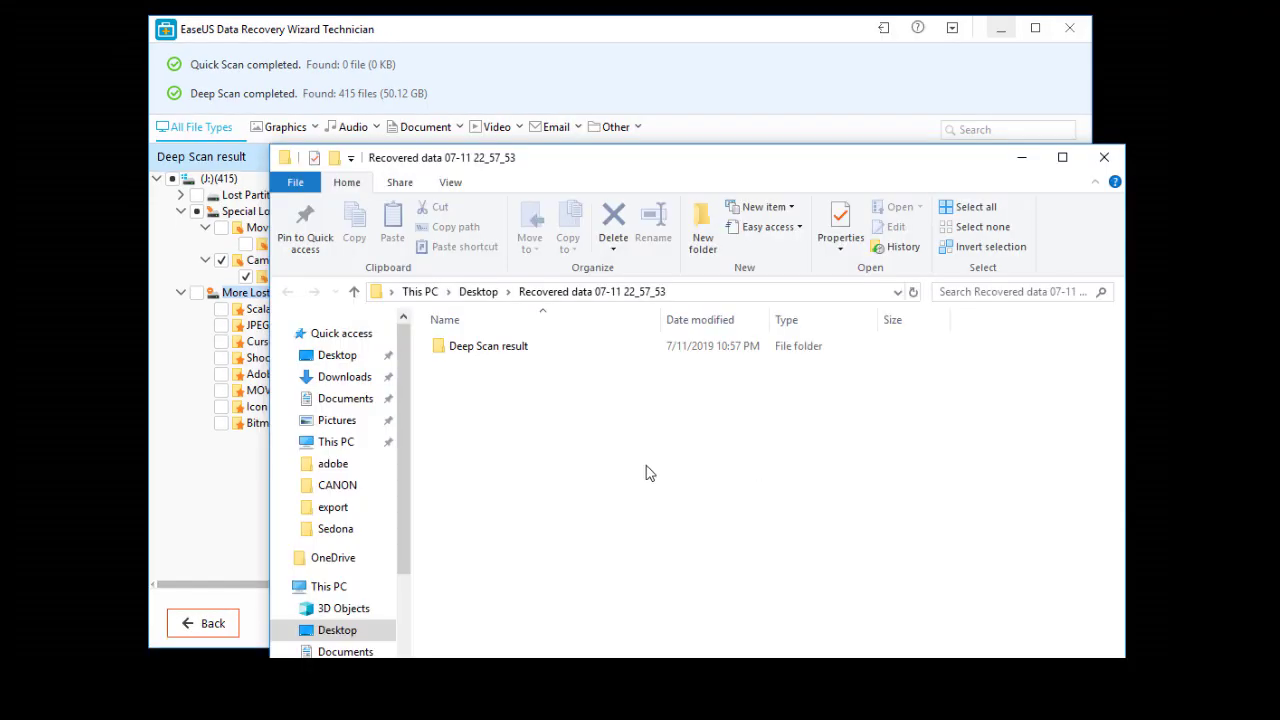
In the new recovered data folder, open Deep Scan result > Special Lost Files(Lab) > Camera > CANON.
double_click(495, 350)
double_click(492, 348)
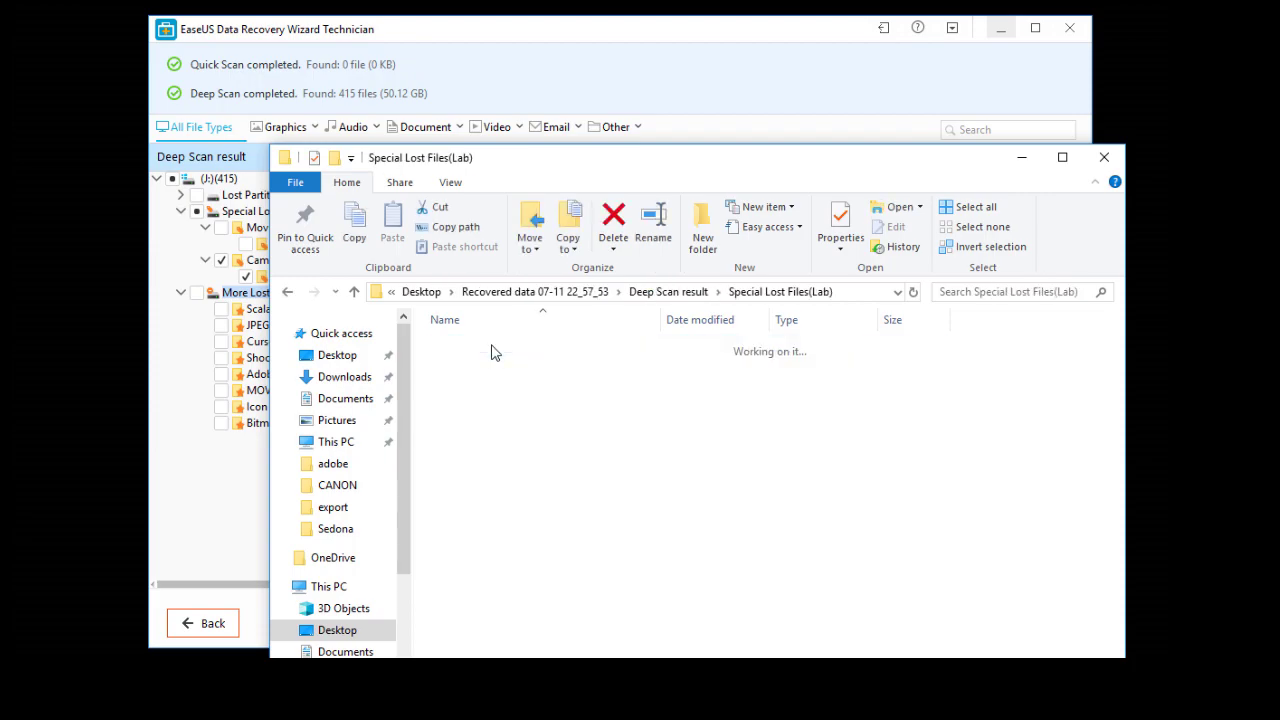
double_click(492, 348)
double_click(491, 348)
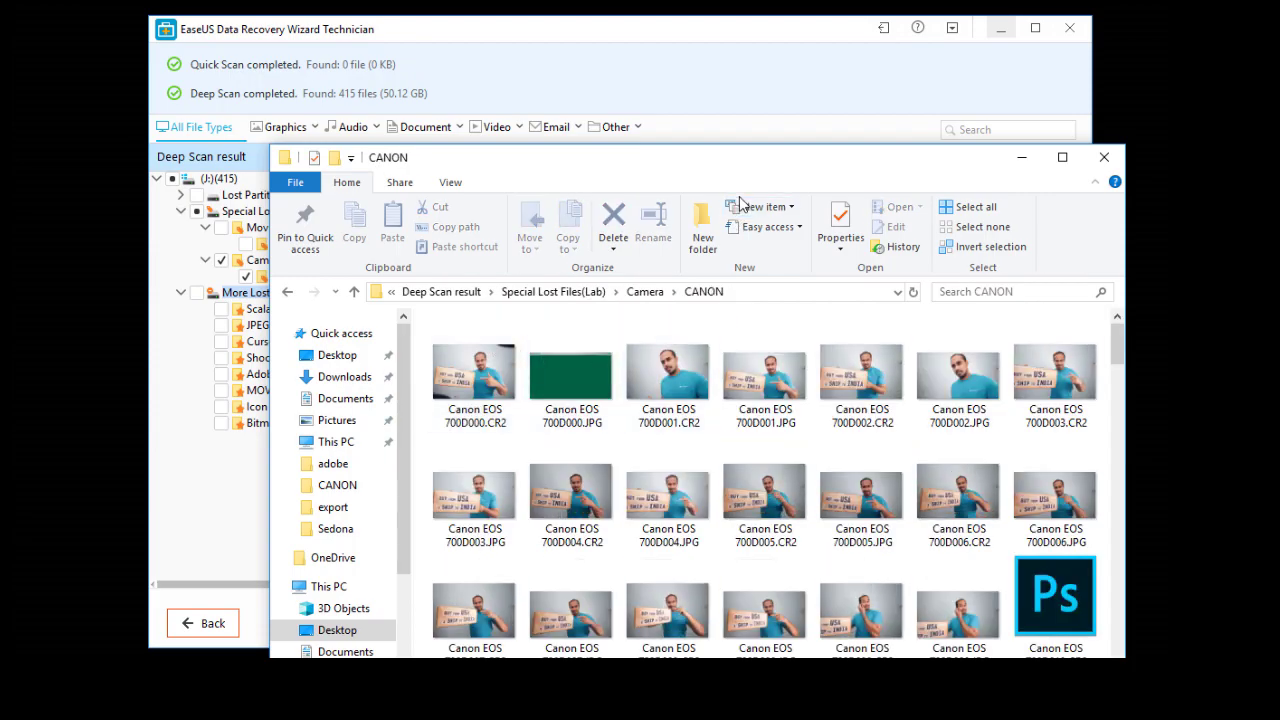
Look through the recovered CANON photos, view Canon EOS 700D000.JPG, and close the photo viewer.
left_click_drag(770, 171, 694, 12)
scroll(717, 280, "down", 4)
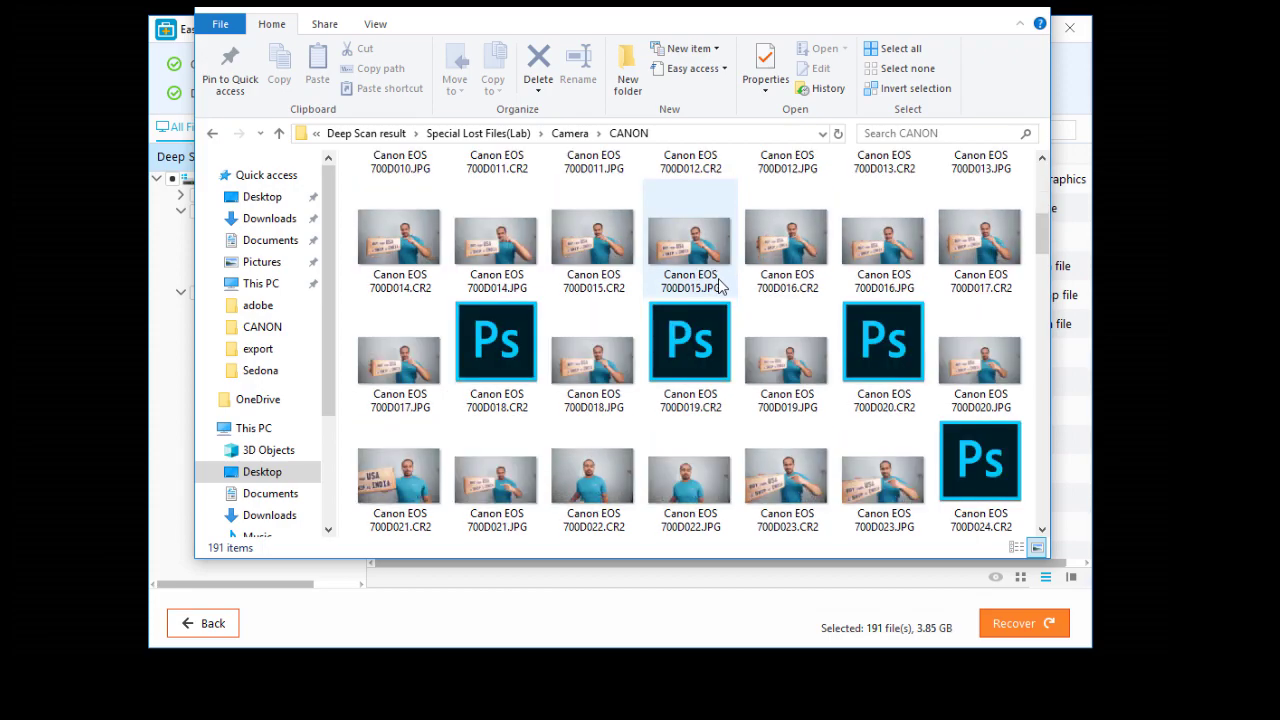
scroll(717, 285, "down", 15)
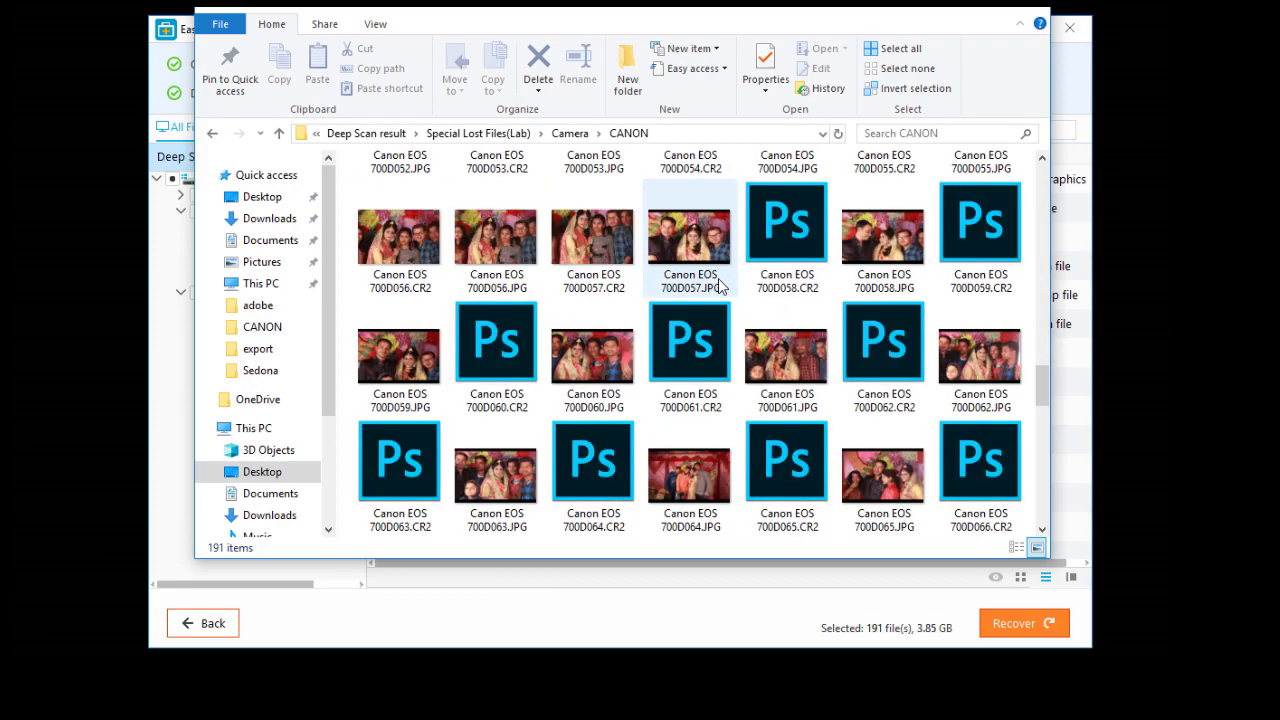
scroll(717, 285, "up", 15)
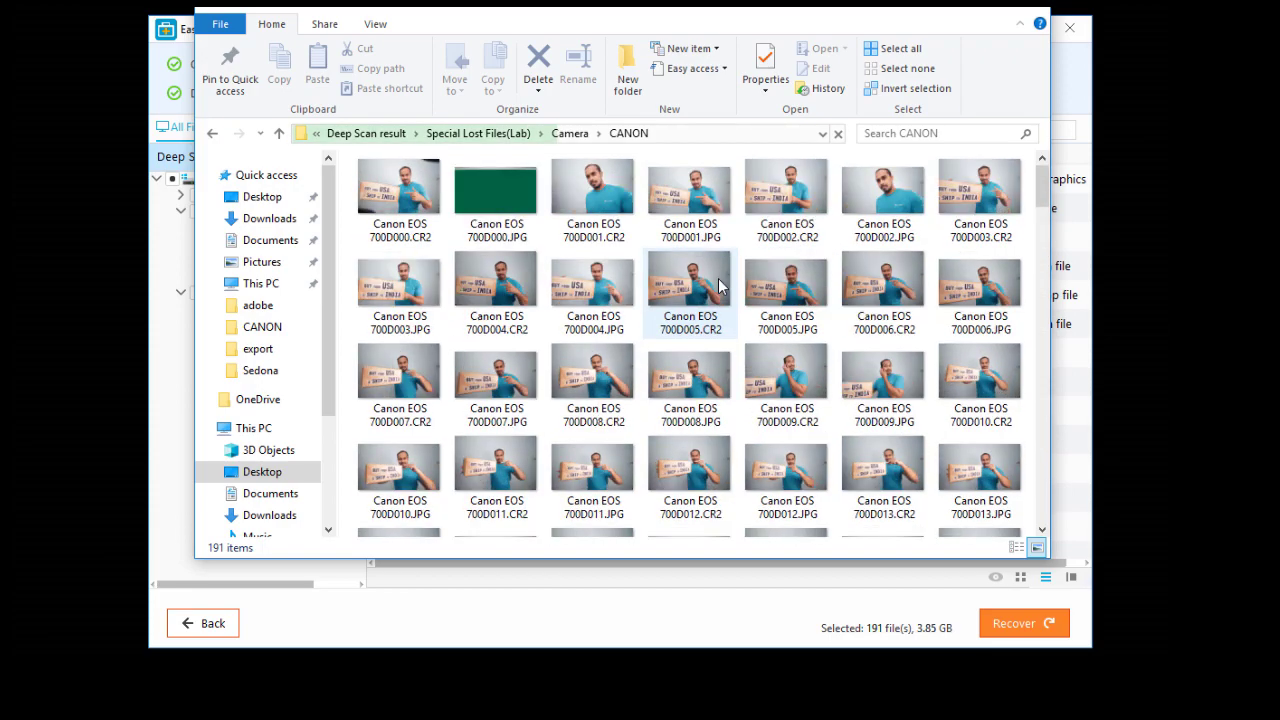
double_click(500, 190)
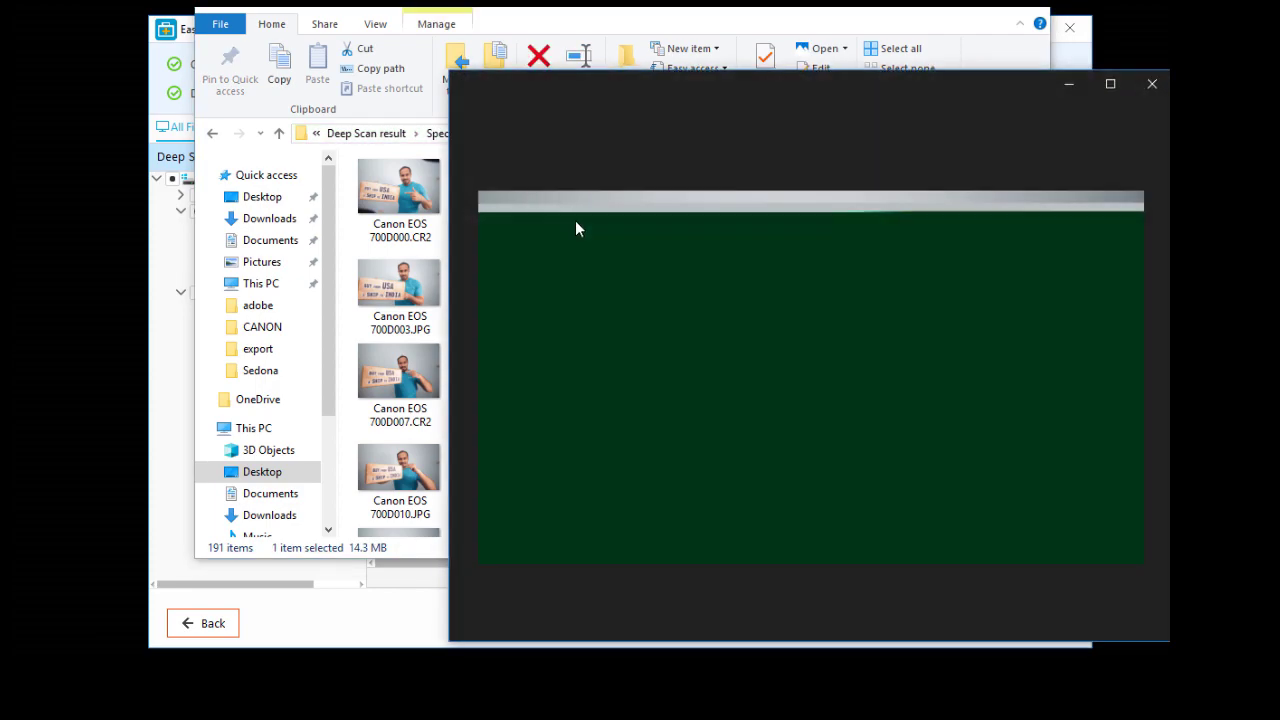
left_click(1152, 84)
Close the recovered folder and the recovery wizard, and try to open Removable Disk (J:) in This PC without formatting it.
left_click(1030, 13)
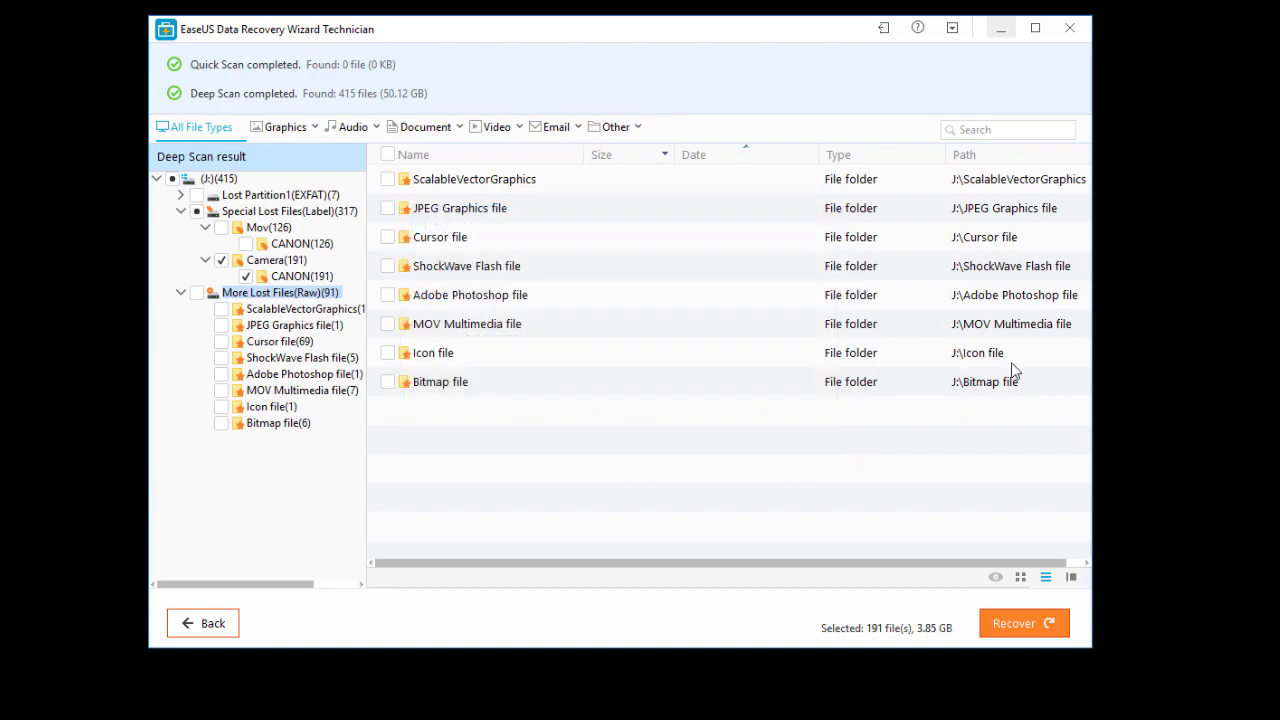
left_click(1069, 28)
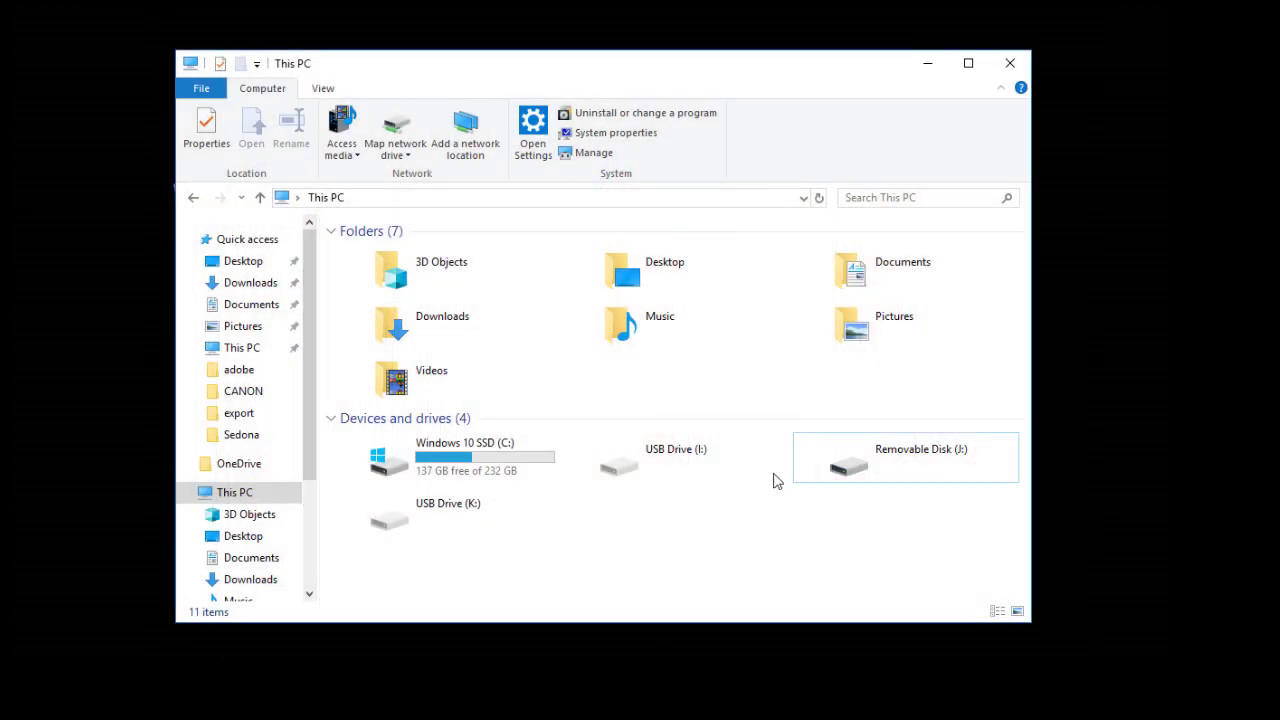
left_click_drag(835, 68, 790, 32)
double_click(829, 426)
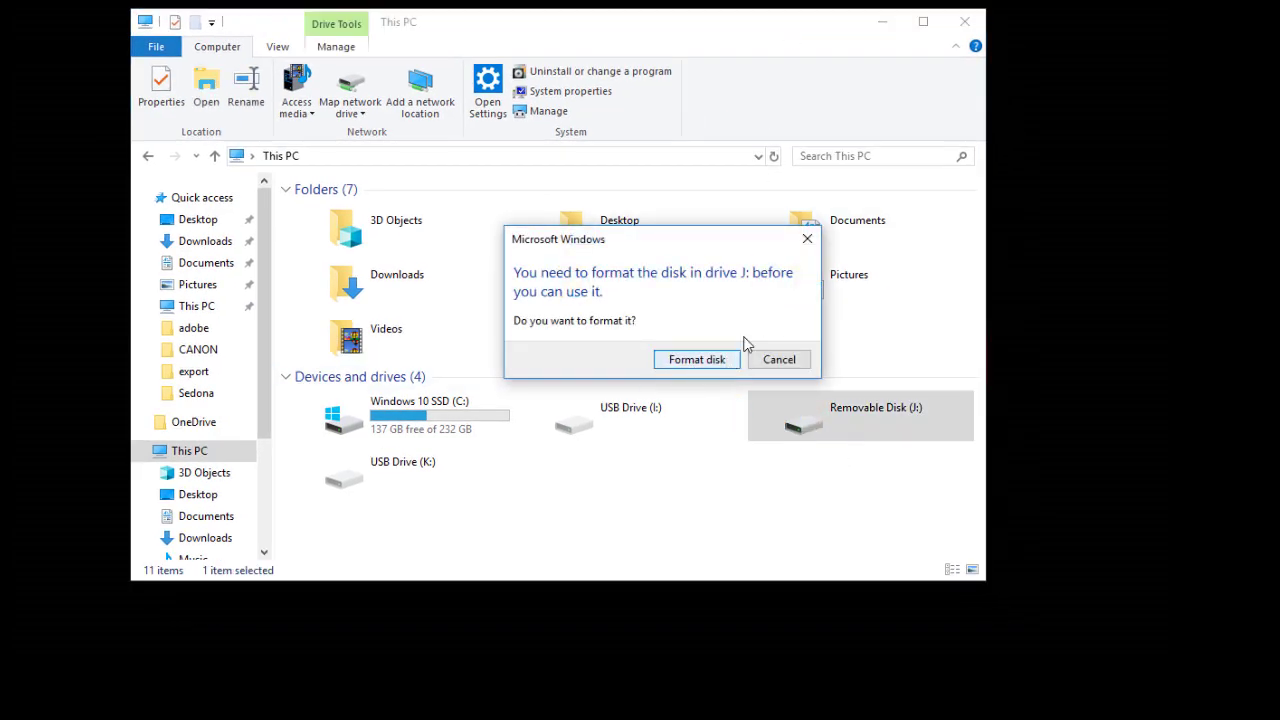
left_click(807, 239)
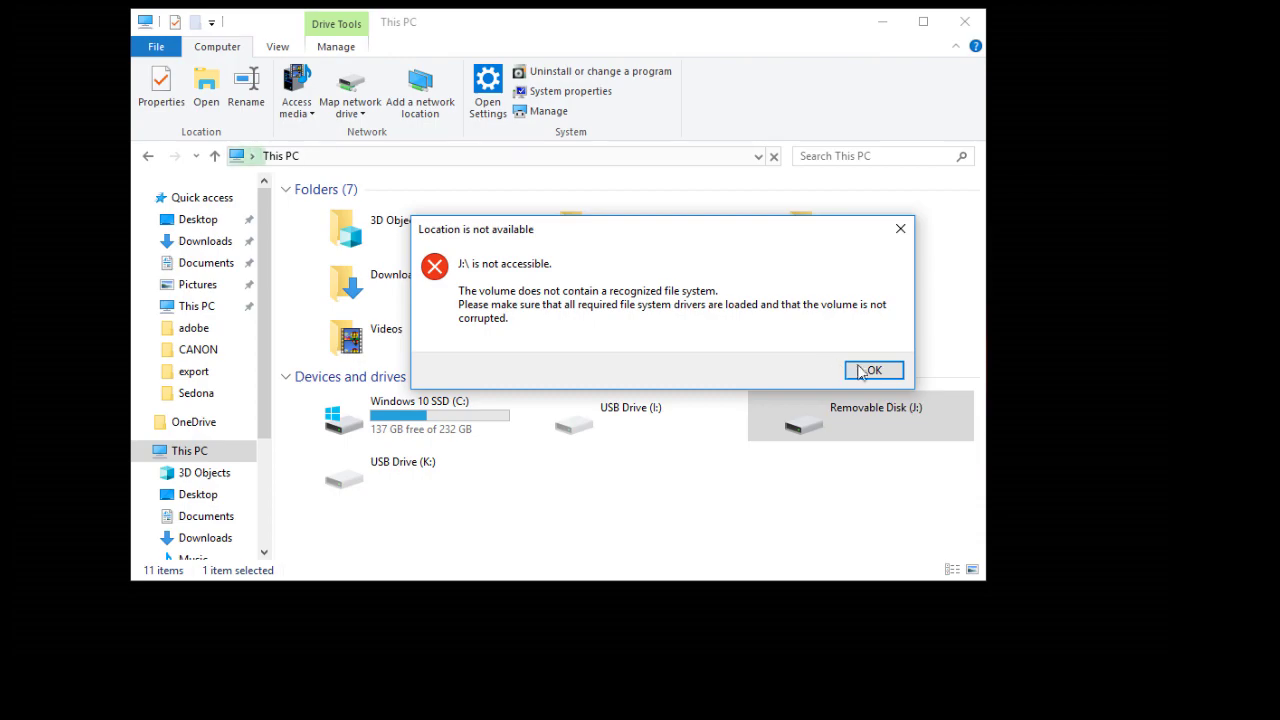
left_click(871, 370)
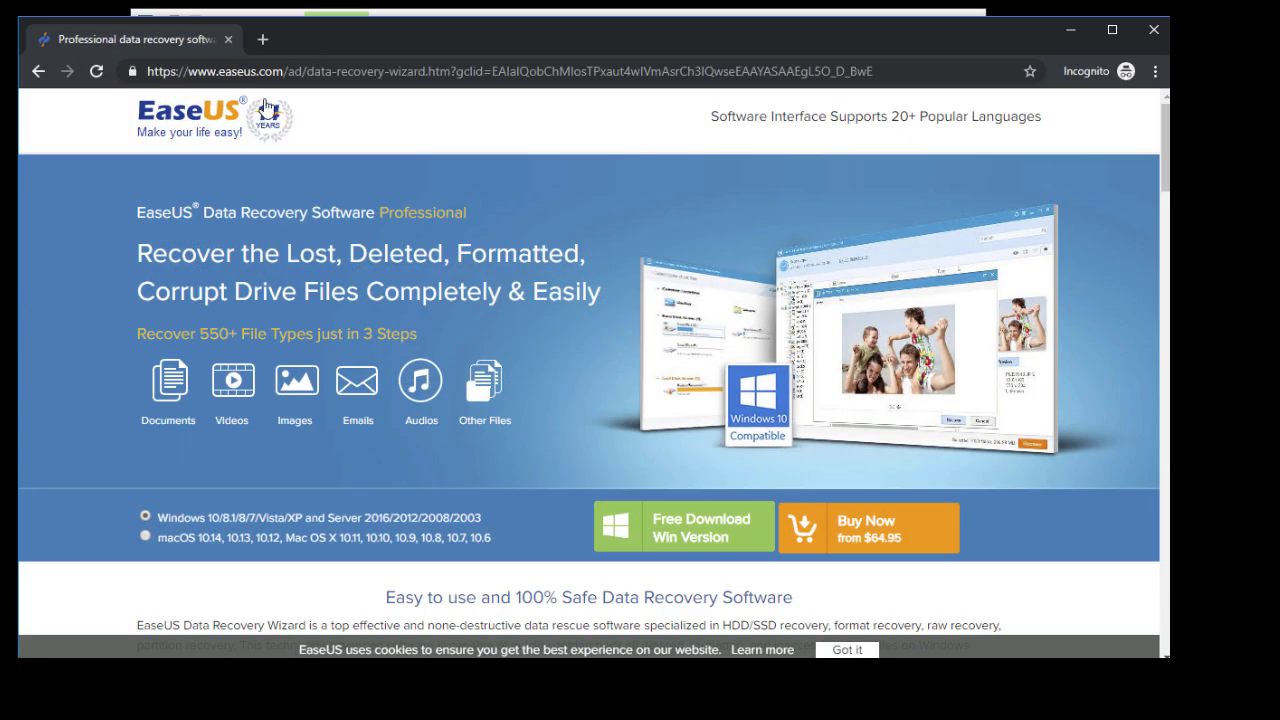
Switch to the browser, search Google for "sd formatter", and review the SD Association's SD Memory Card Formatter page and its system requirements.
left_click(280, 70)
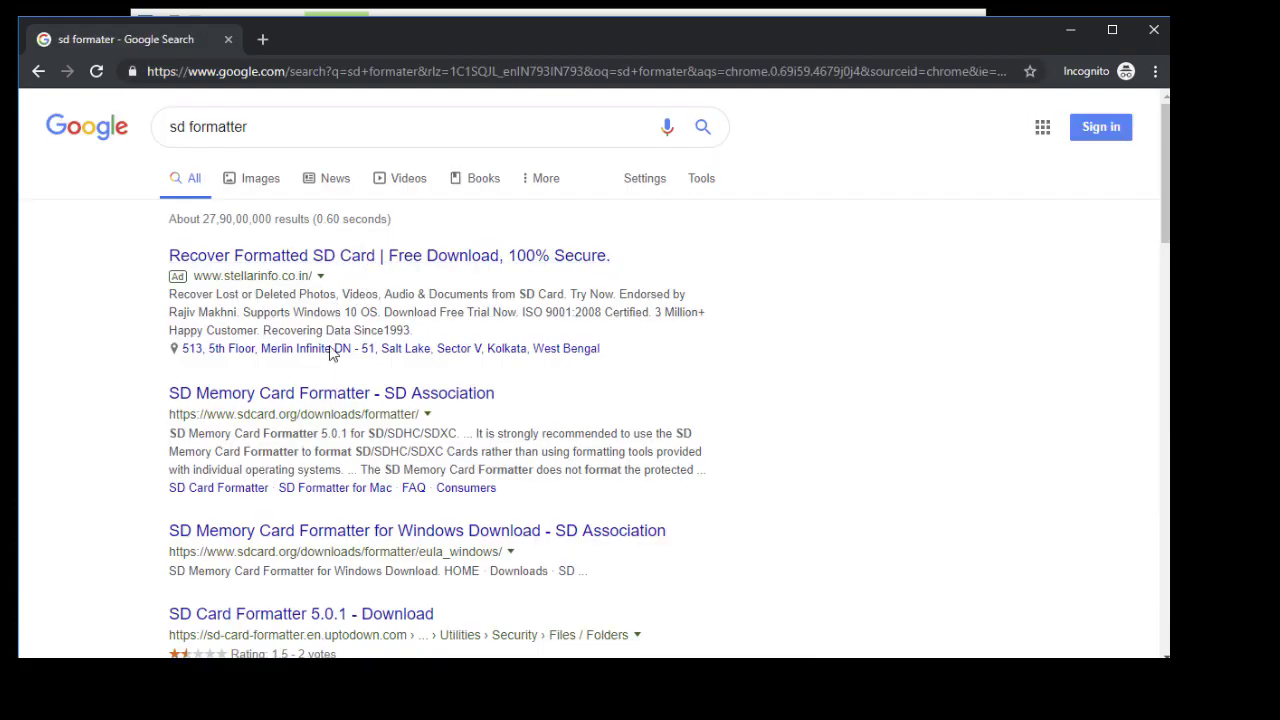
left_click(330, 398)
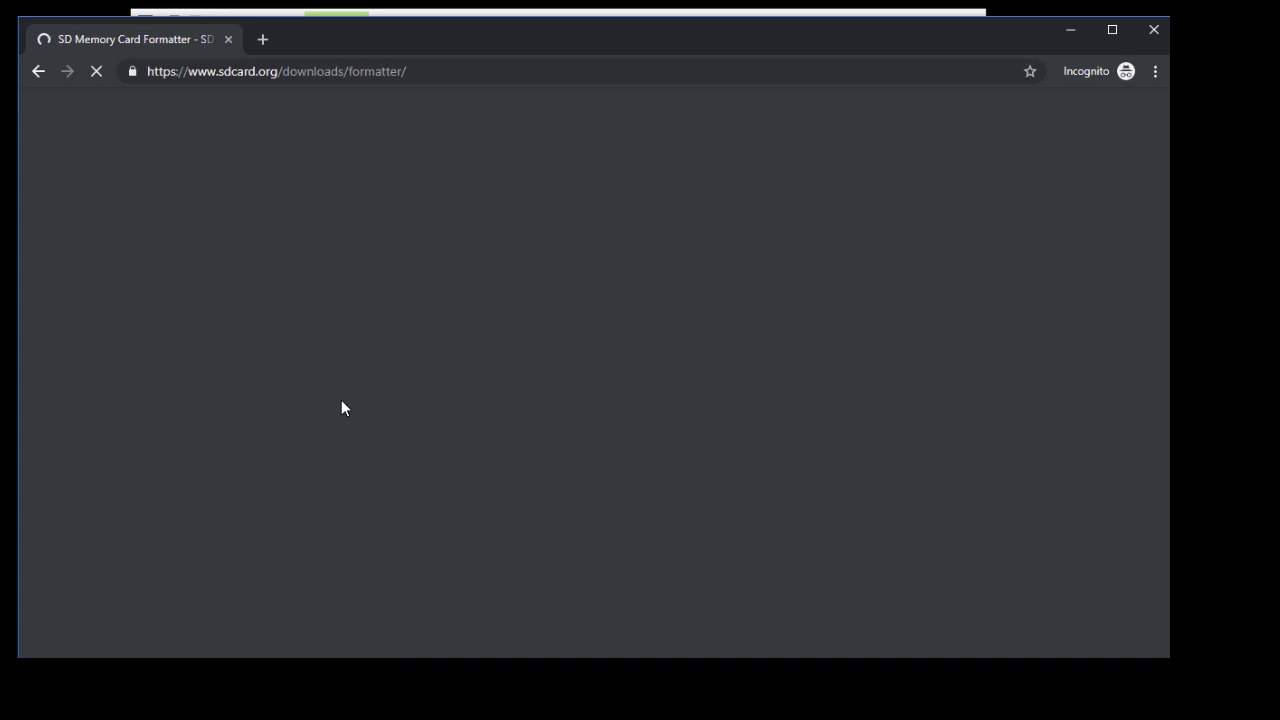
scroll(363, 217, "down", 6)
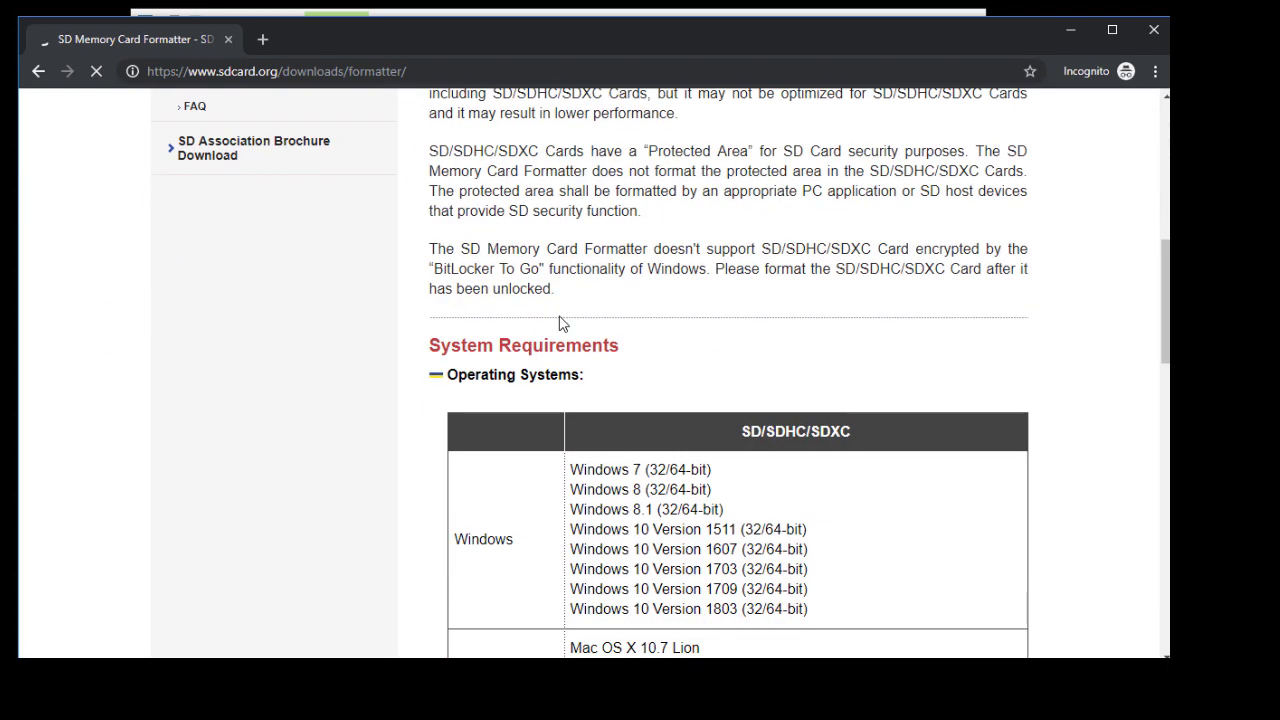
scroll(500, 371, "down", 3)
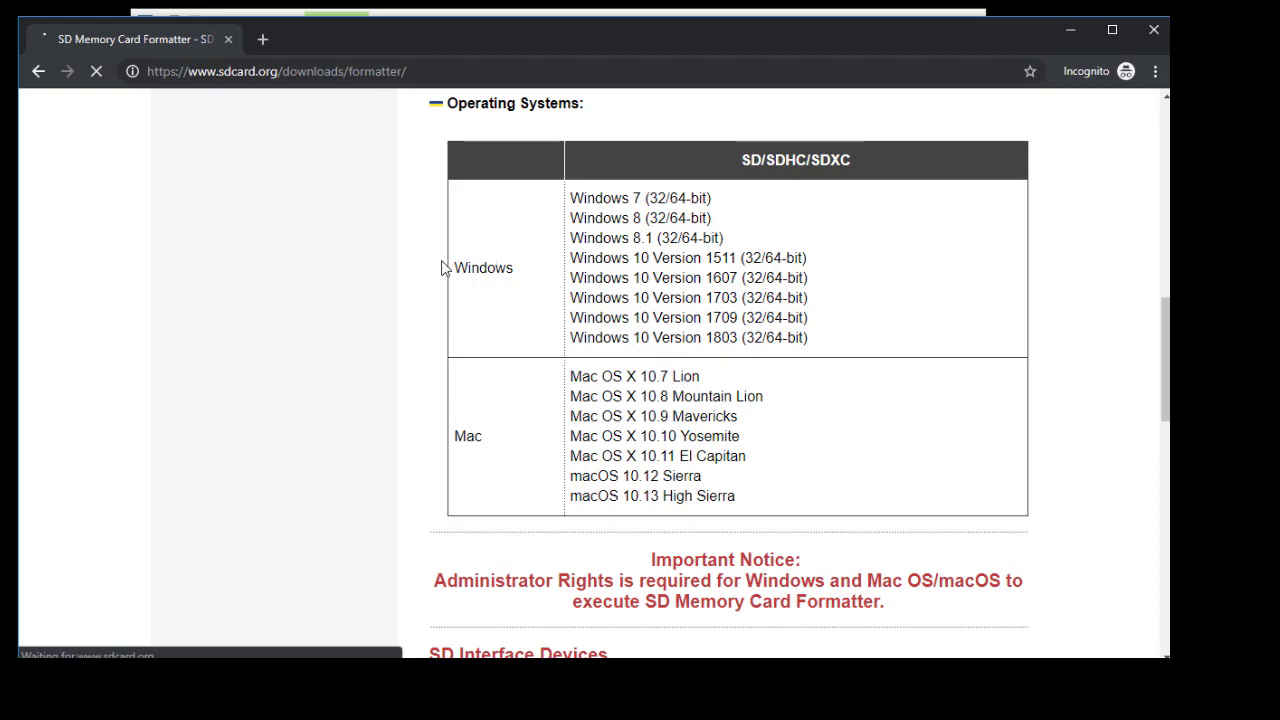
left_click(1064, 35)
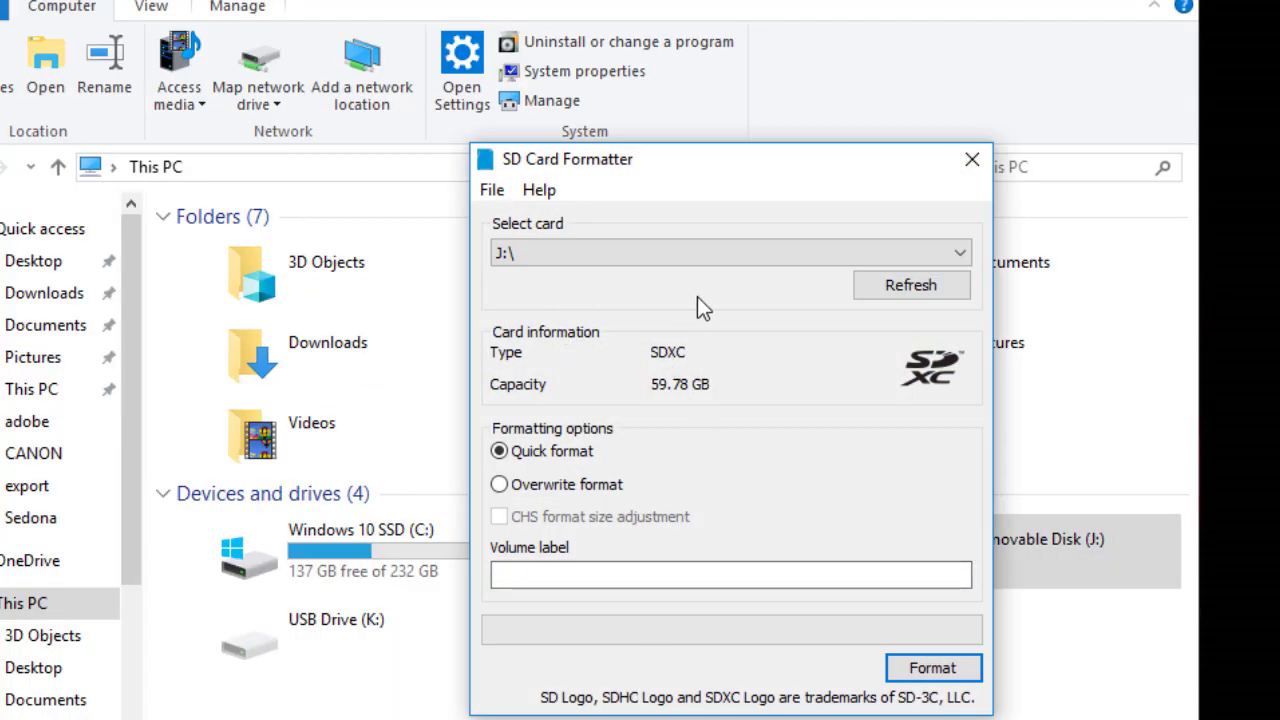
Switch to SD Card Formatter and format card J:\ with the Overwrite format option.
left_click(499, 485)
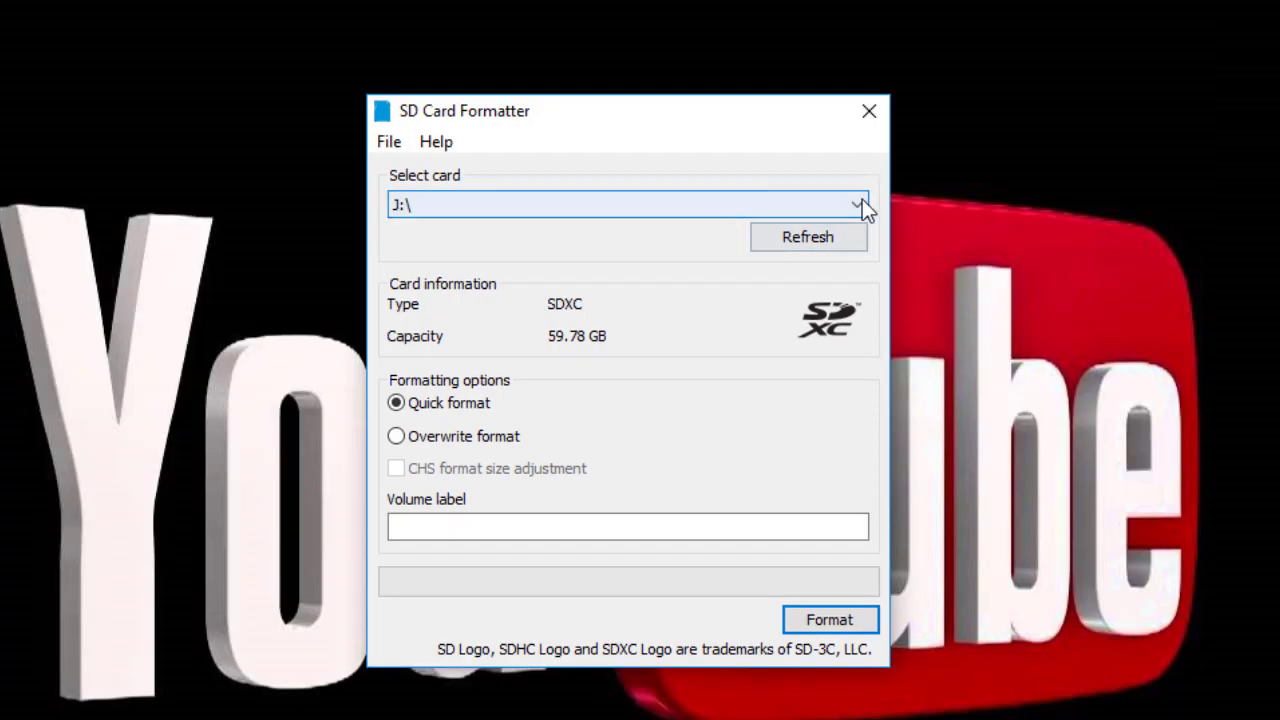
left_click(859, 204)
left_click(475, 229)
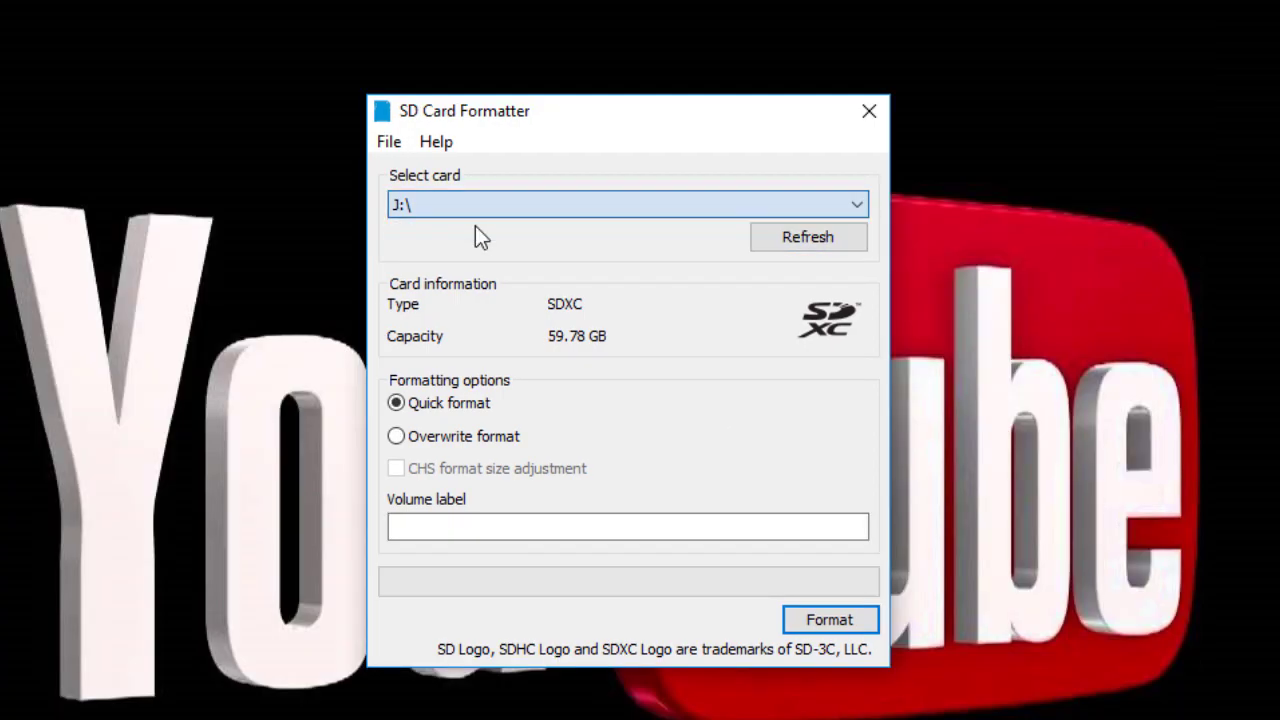
left_click(396, 436)
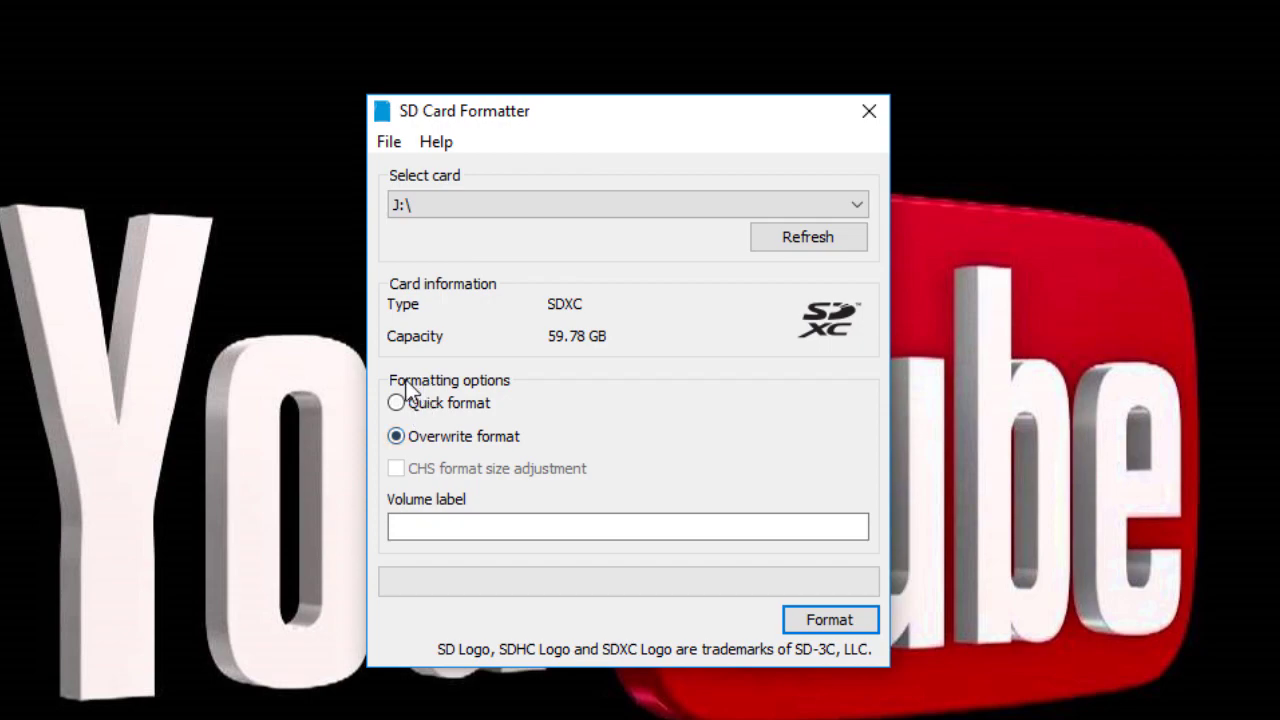
left_click(846, 617)
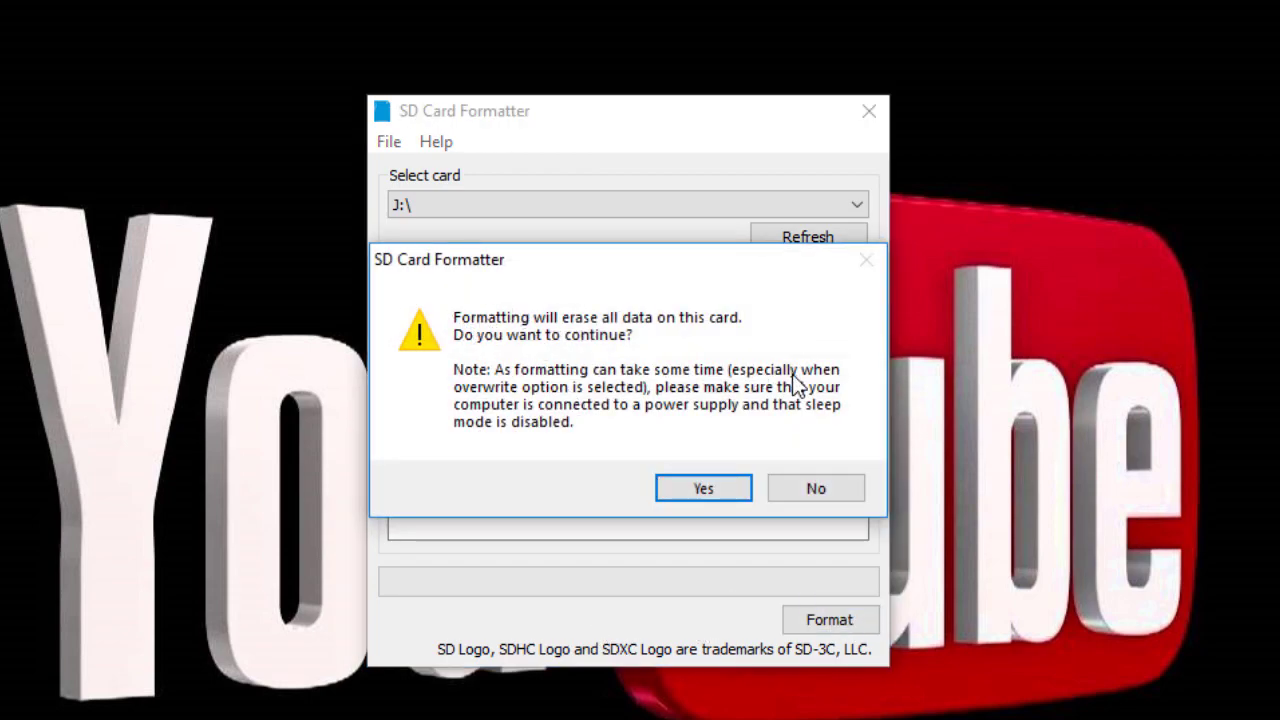
left_click(704, 489)
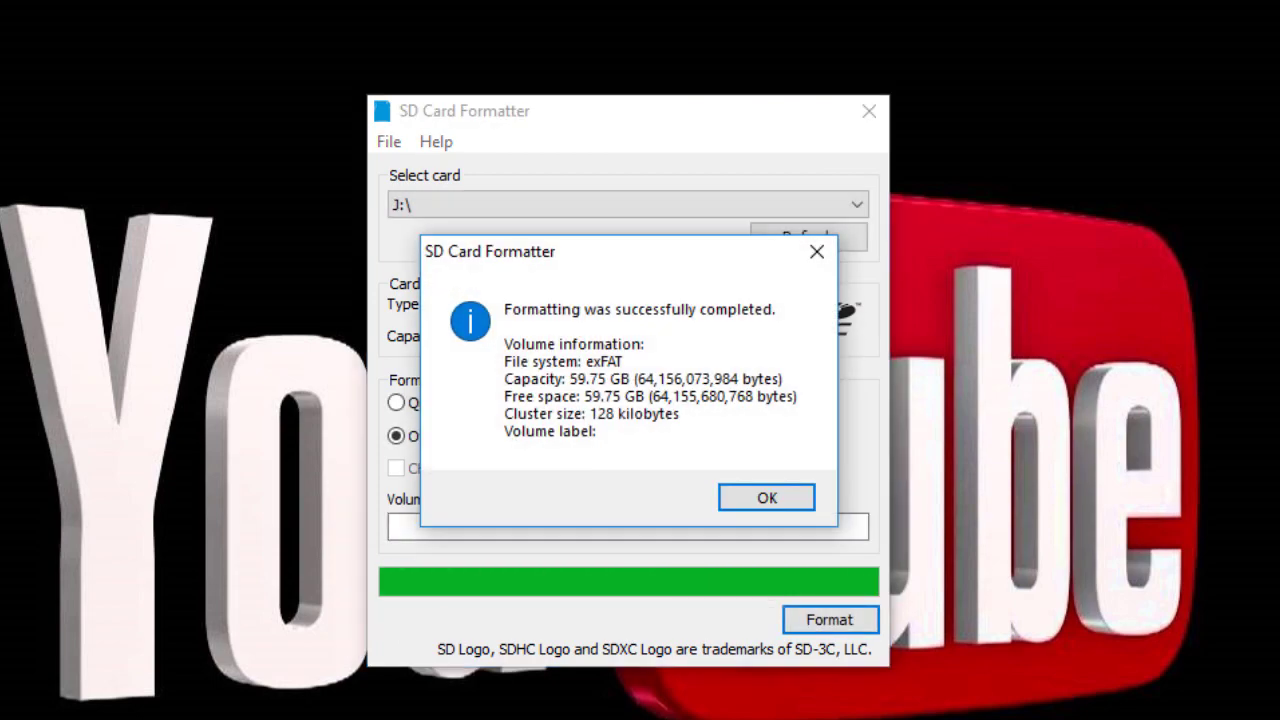
left_click(743, 505)
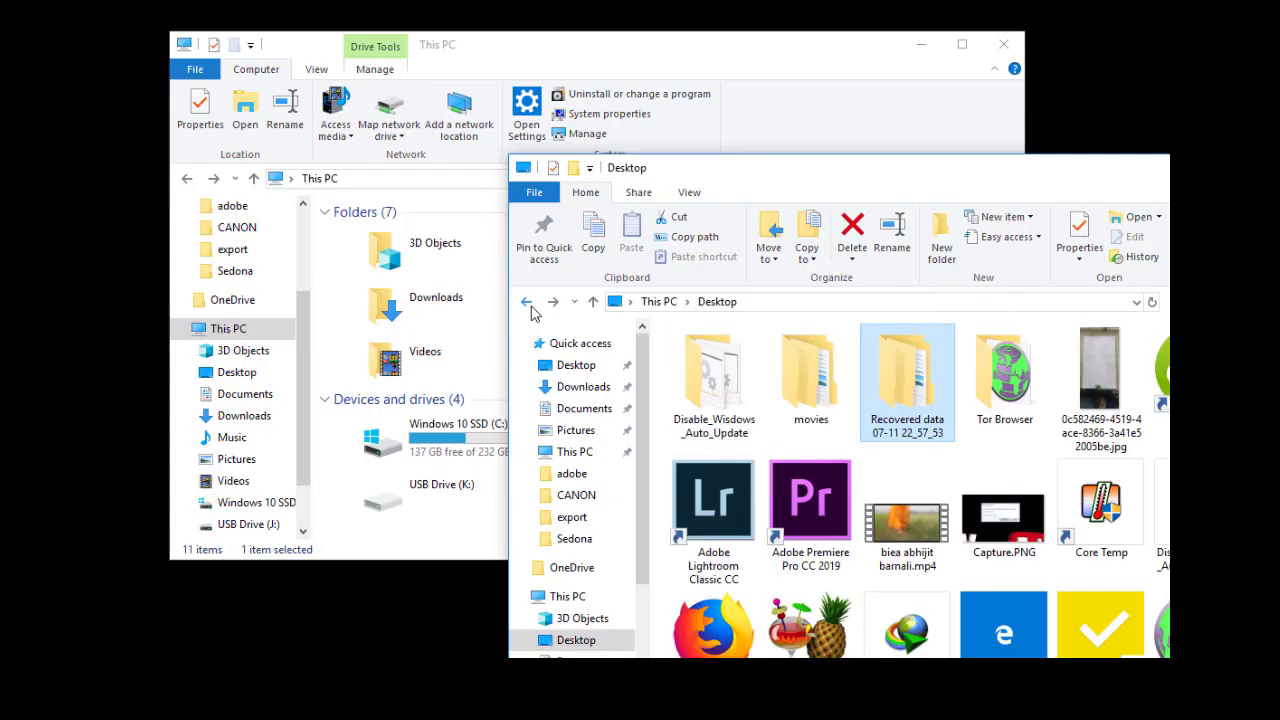
In Recovered data 07-11 22_57_53 on the Desktop, open Deep Scan result > Special Lost Files(Lab) > Camera and copy the CANON folder.
double_click(916, 390)
double_click(788, 363)
double_click(790, 364)
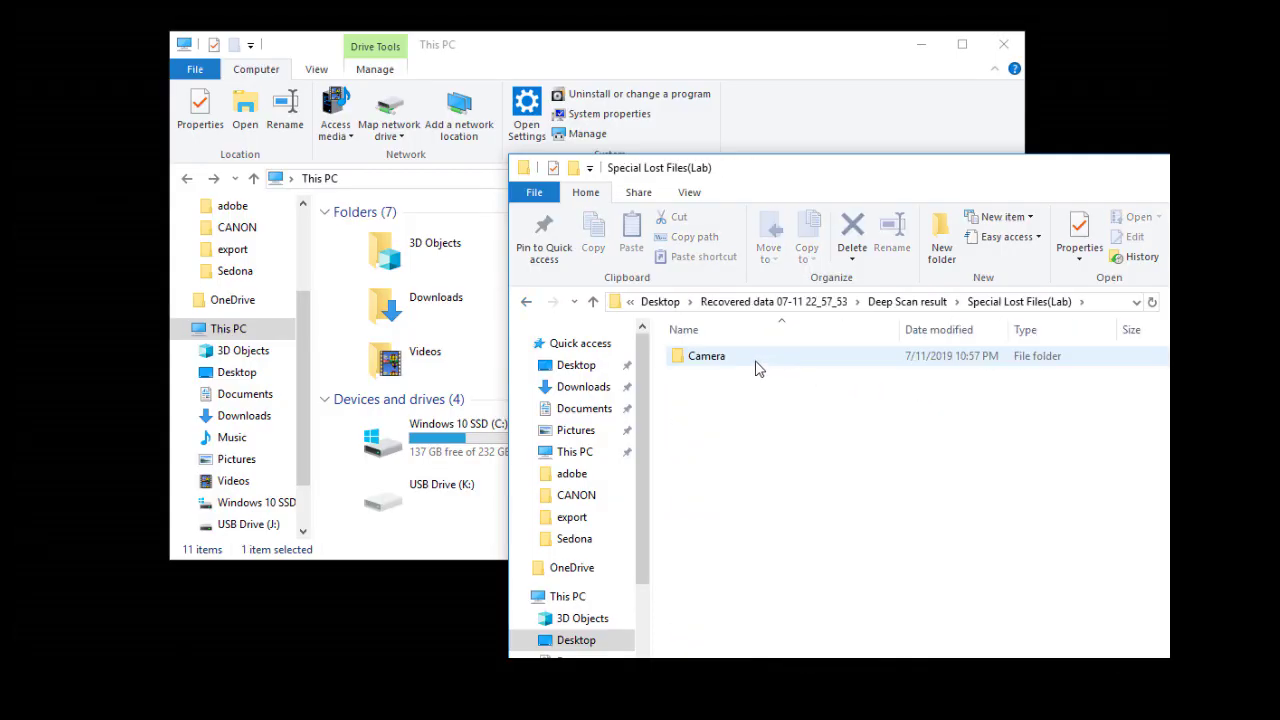
double_click(757, 366)
double_click(750, 367)
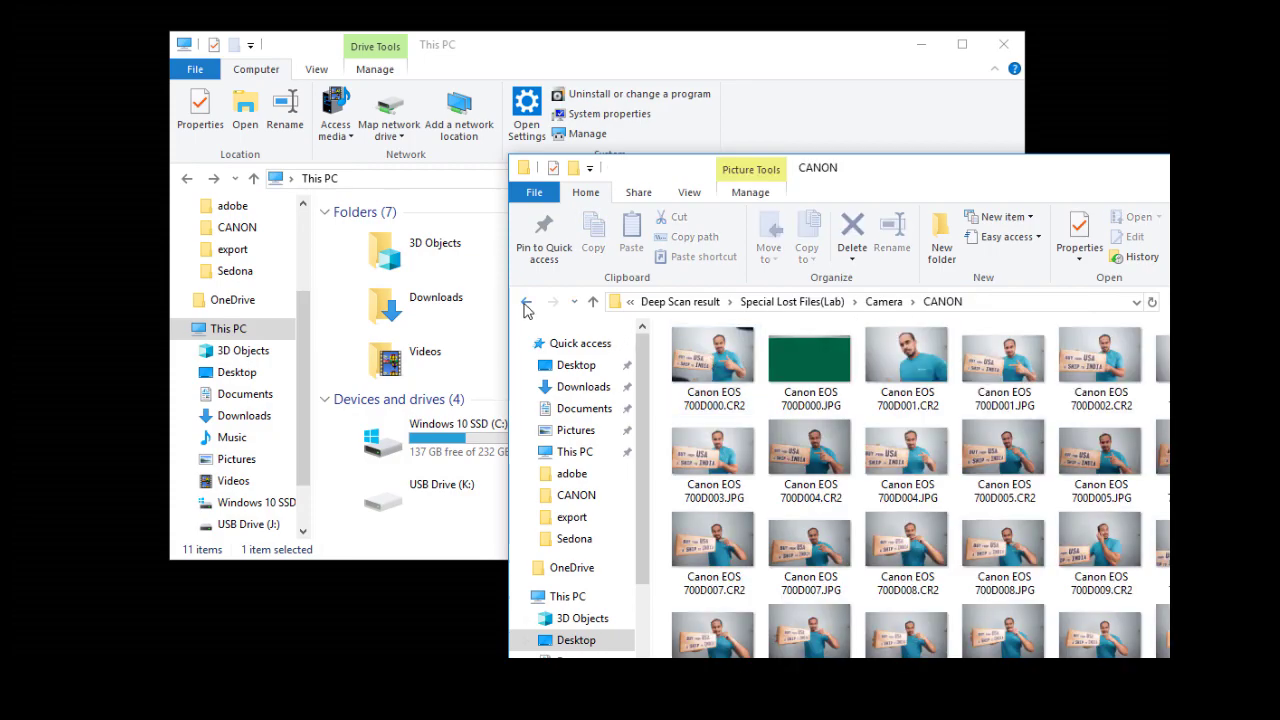
left_click(527, 310)
right_click(514, 150)
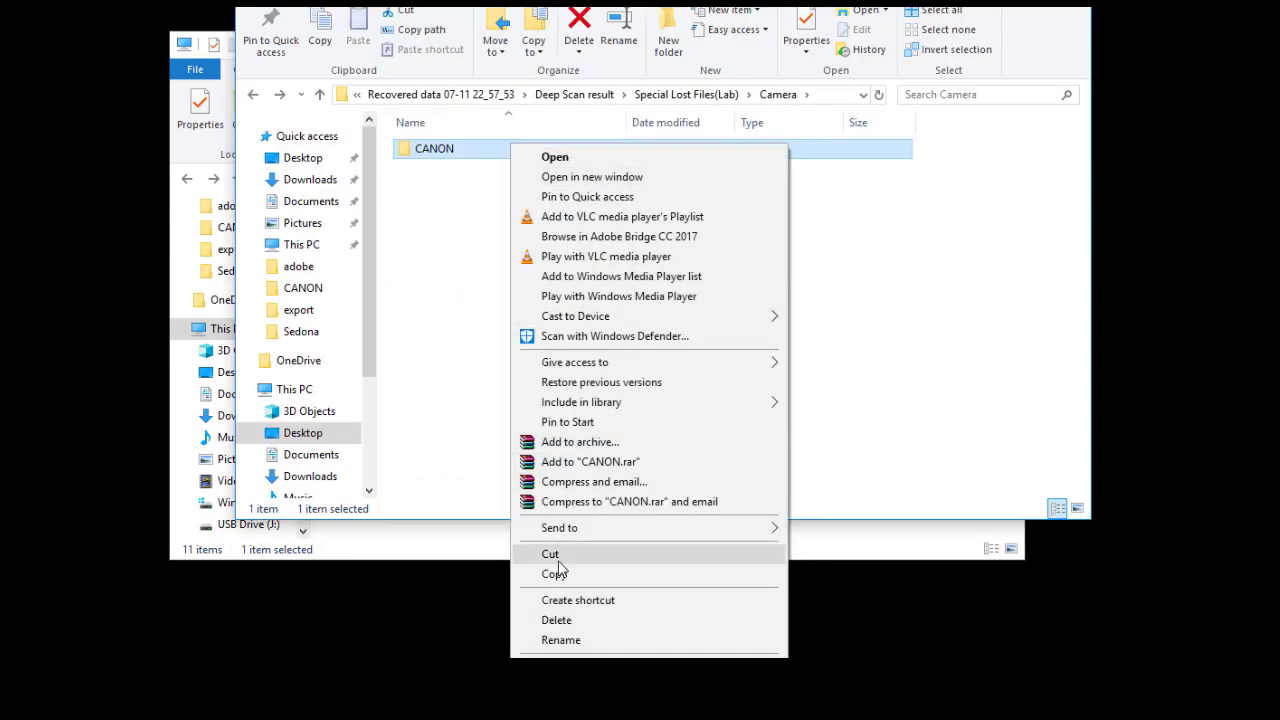
left_click(558, 571)
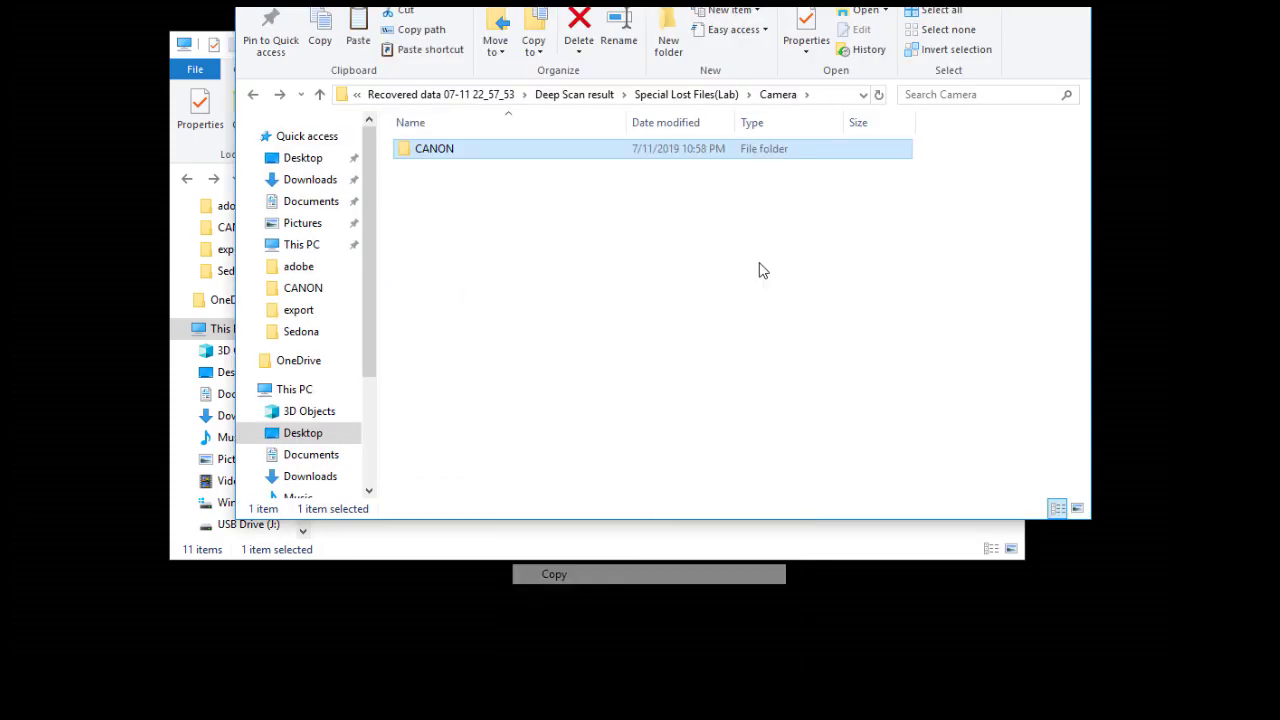
Open the formatted USB Drive (J:) to inspect its contents, and return to This PC.
double_click(843, 430)
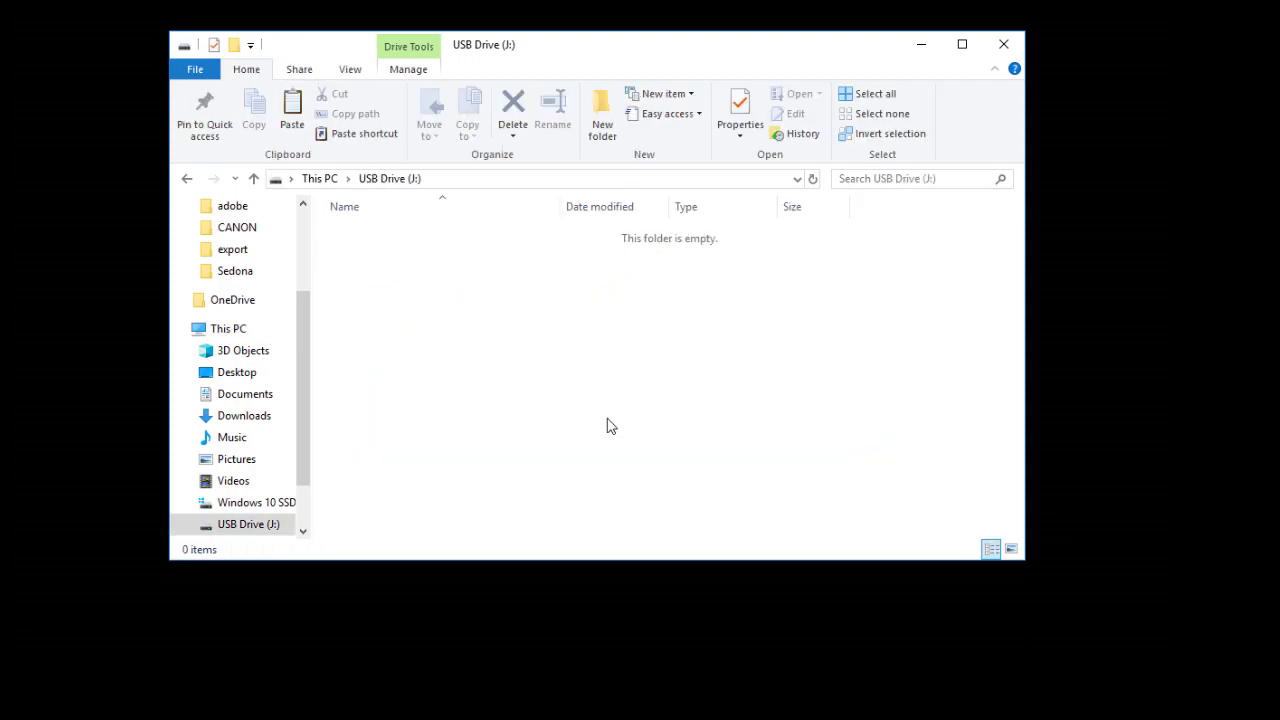
right_click(556, 345)
left_click(456, 424)
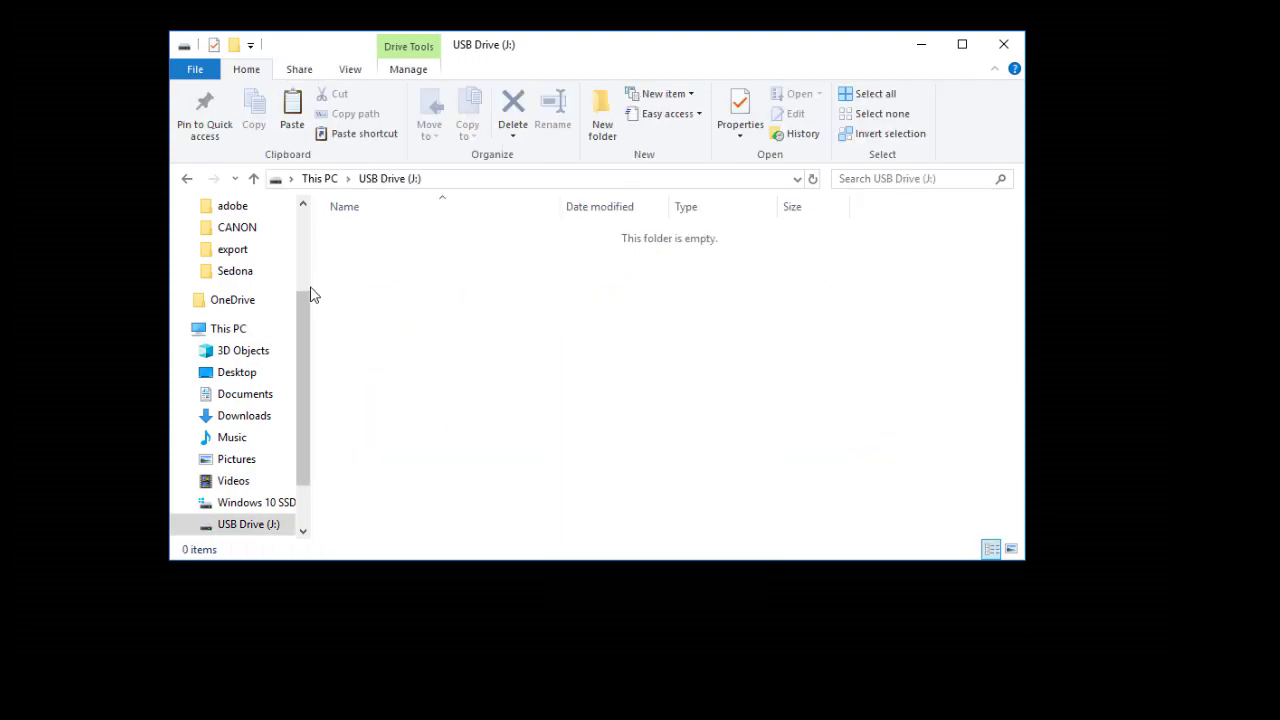
left_click(228, 328)
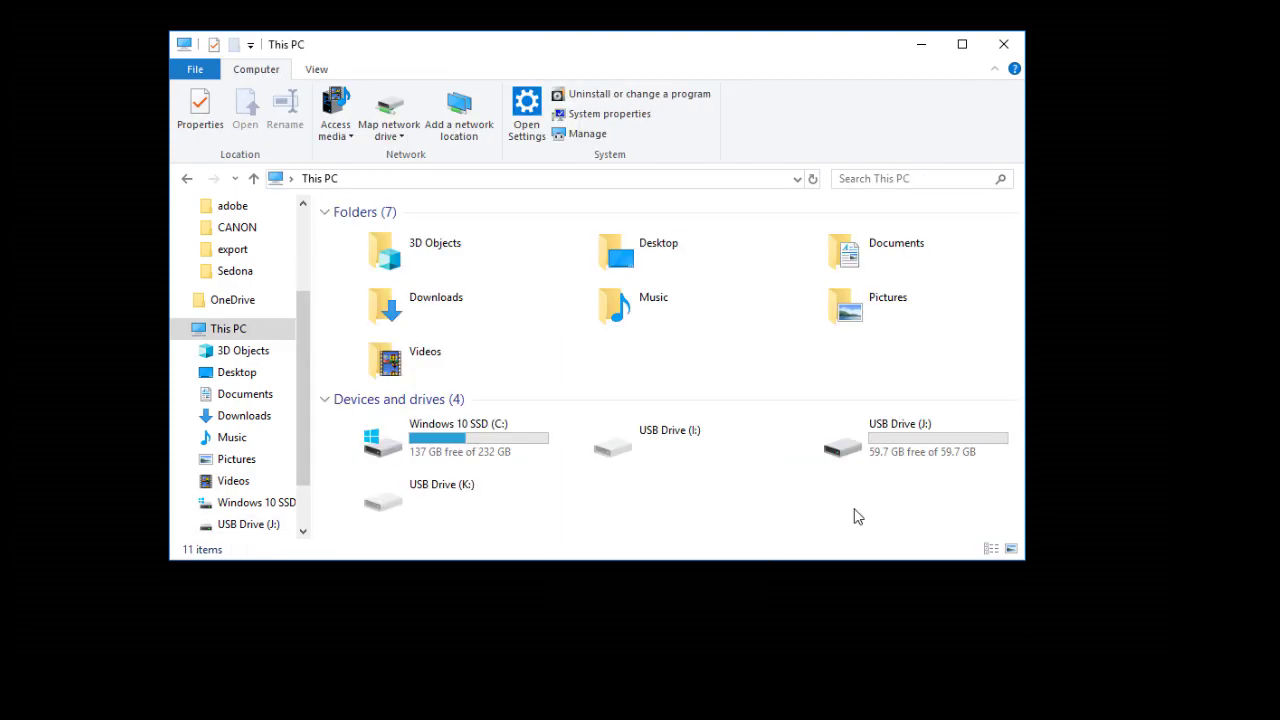